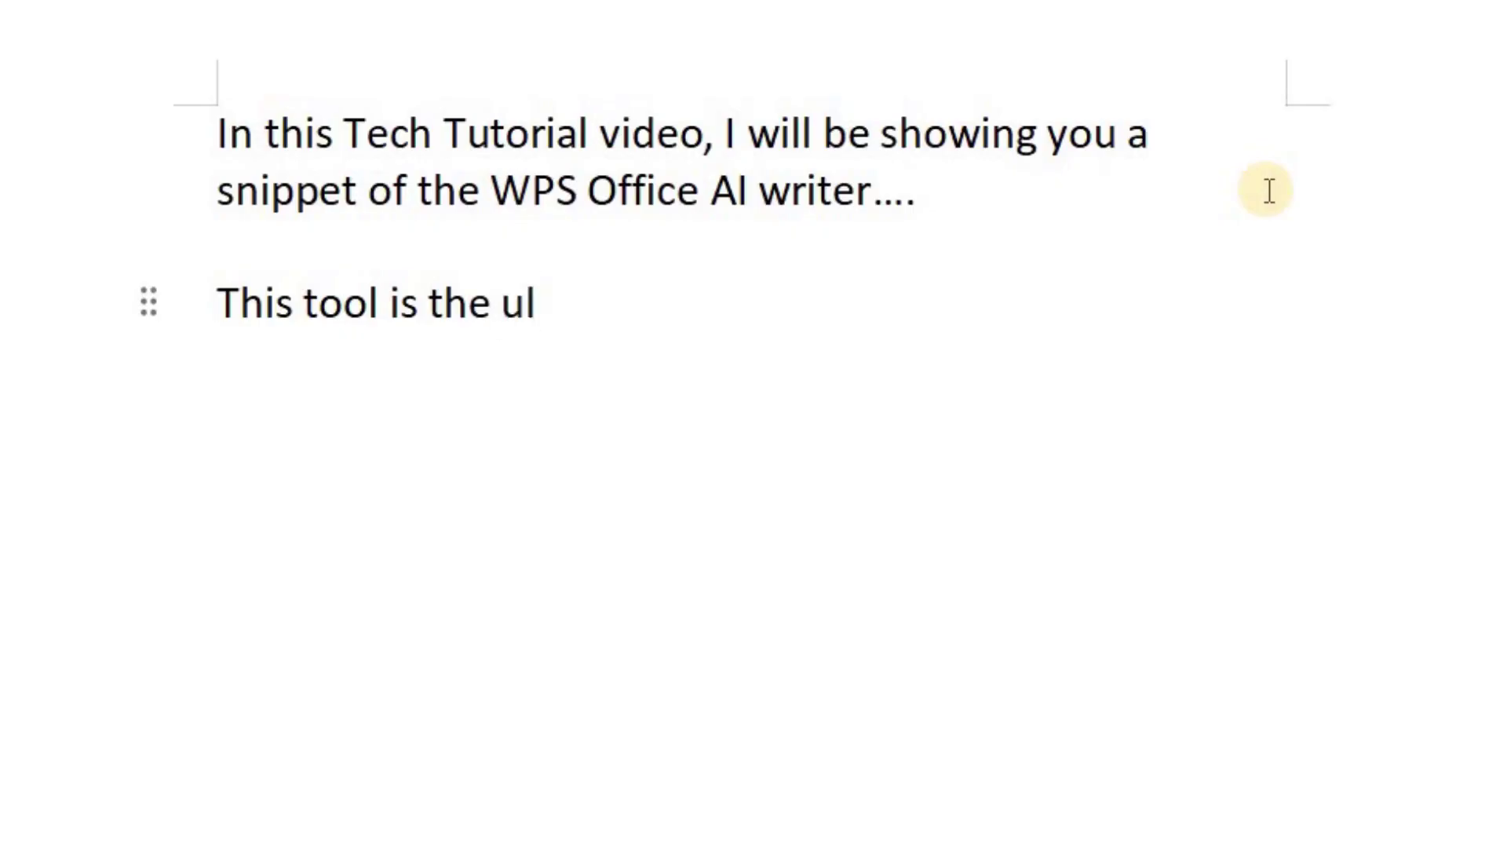
- Type the WPS AI assistant intro and begin the 'Stick through to the end of this video…' paragraph
type("timate AI assistant")
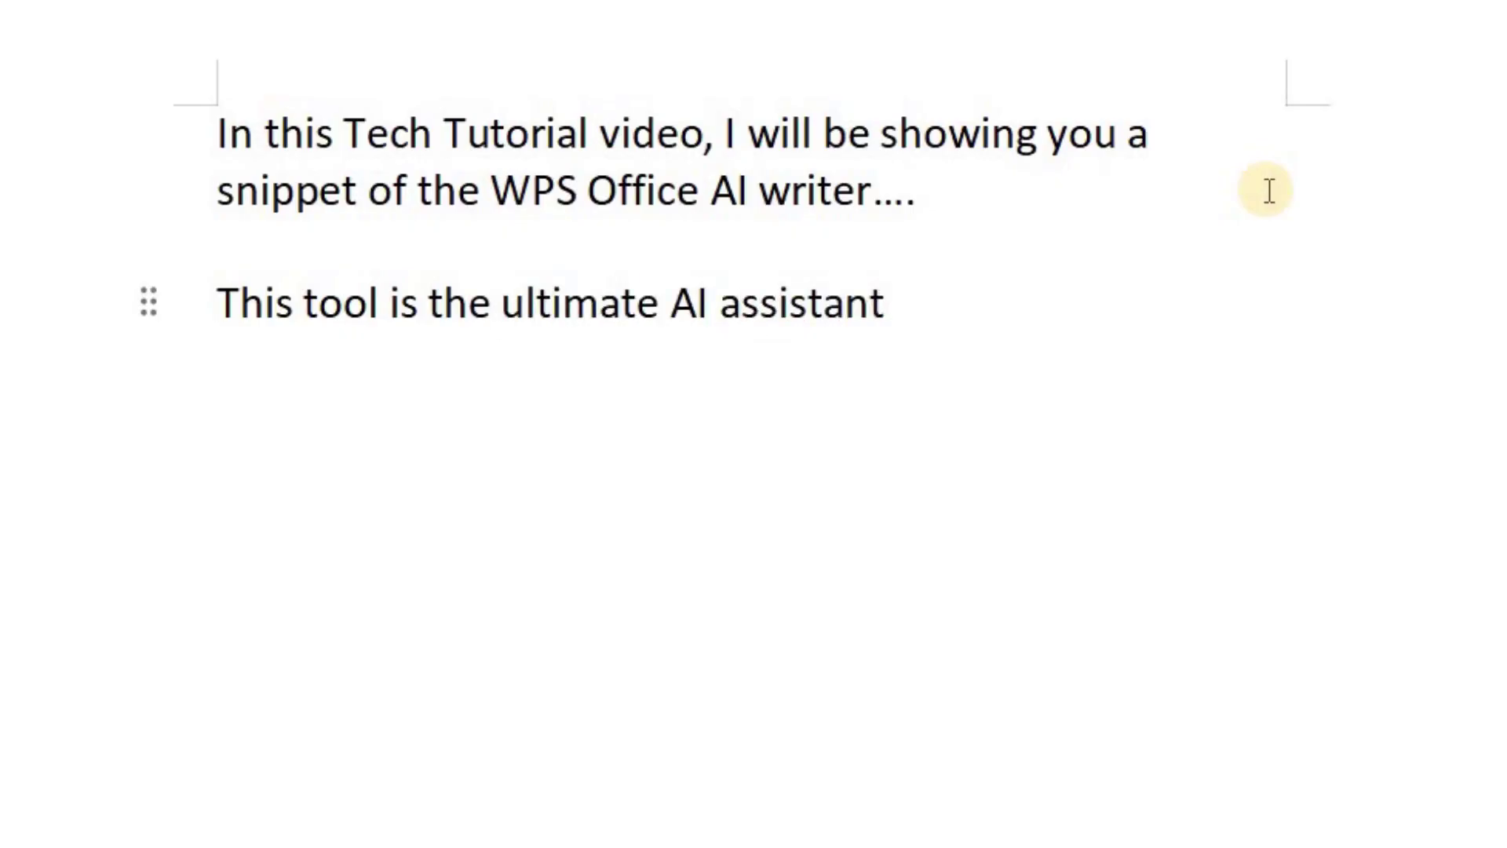
type(" that can be used for variou")
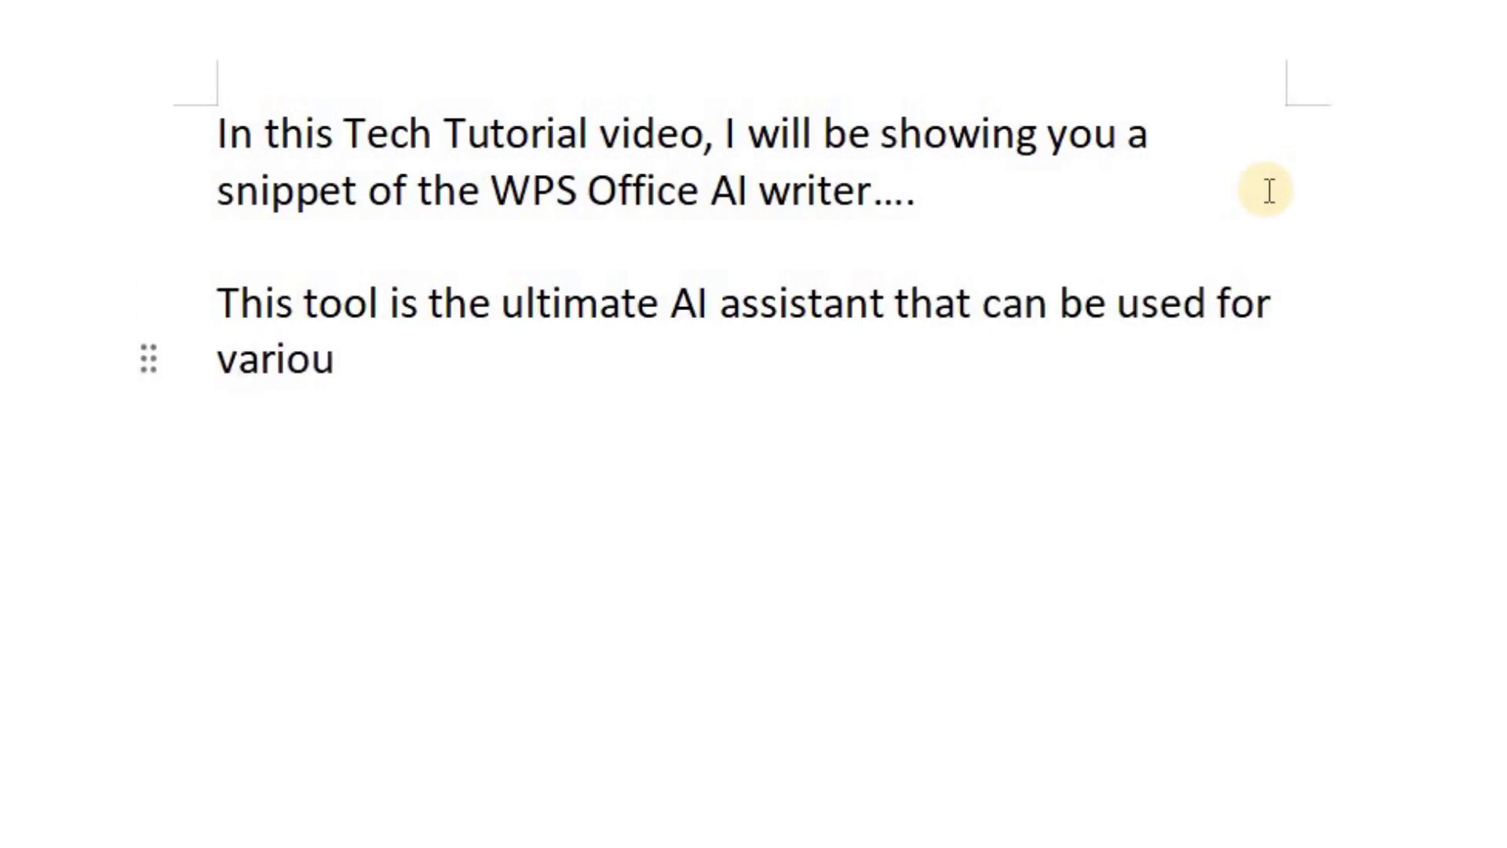
type("s writing, editing and other")
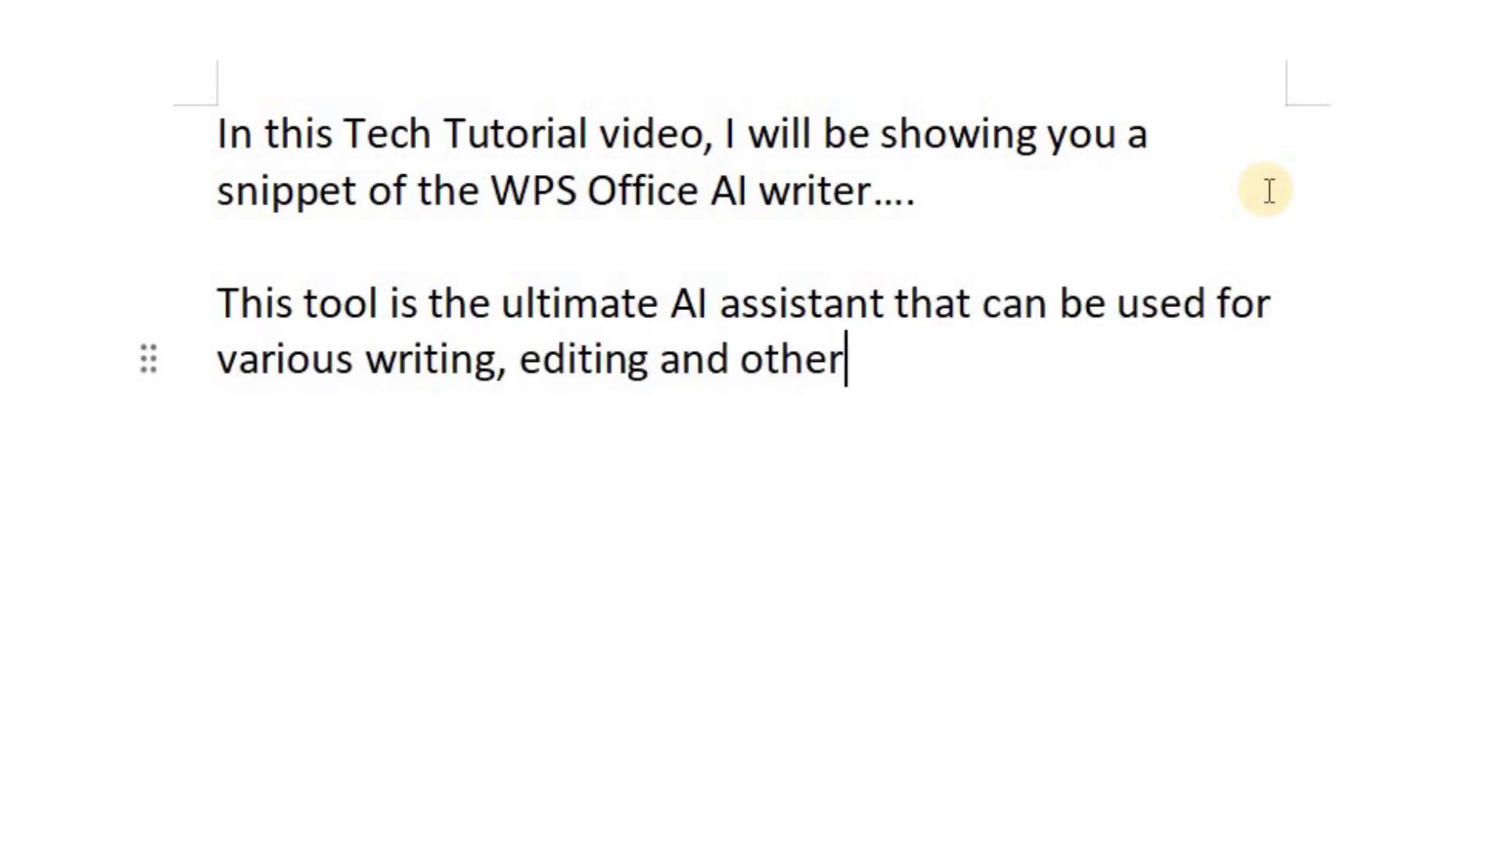
type(" content-related pro")
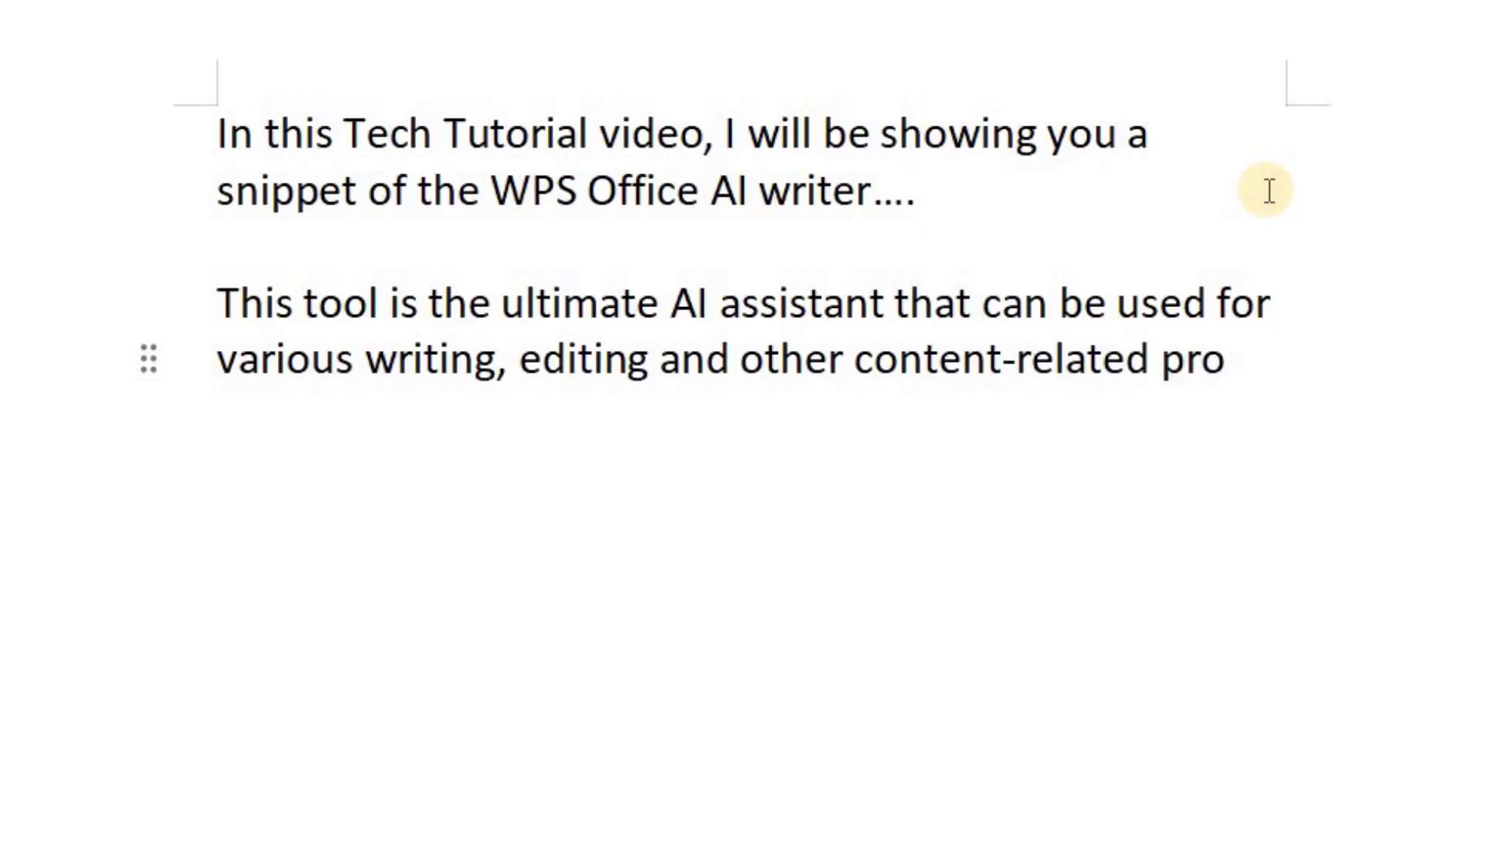
type("jects. The buil")
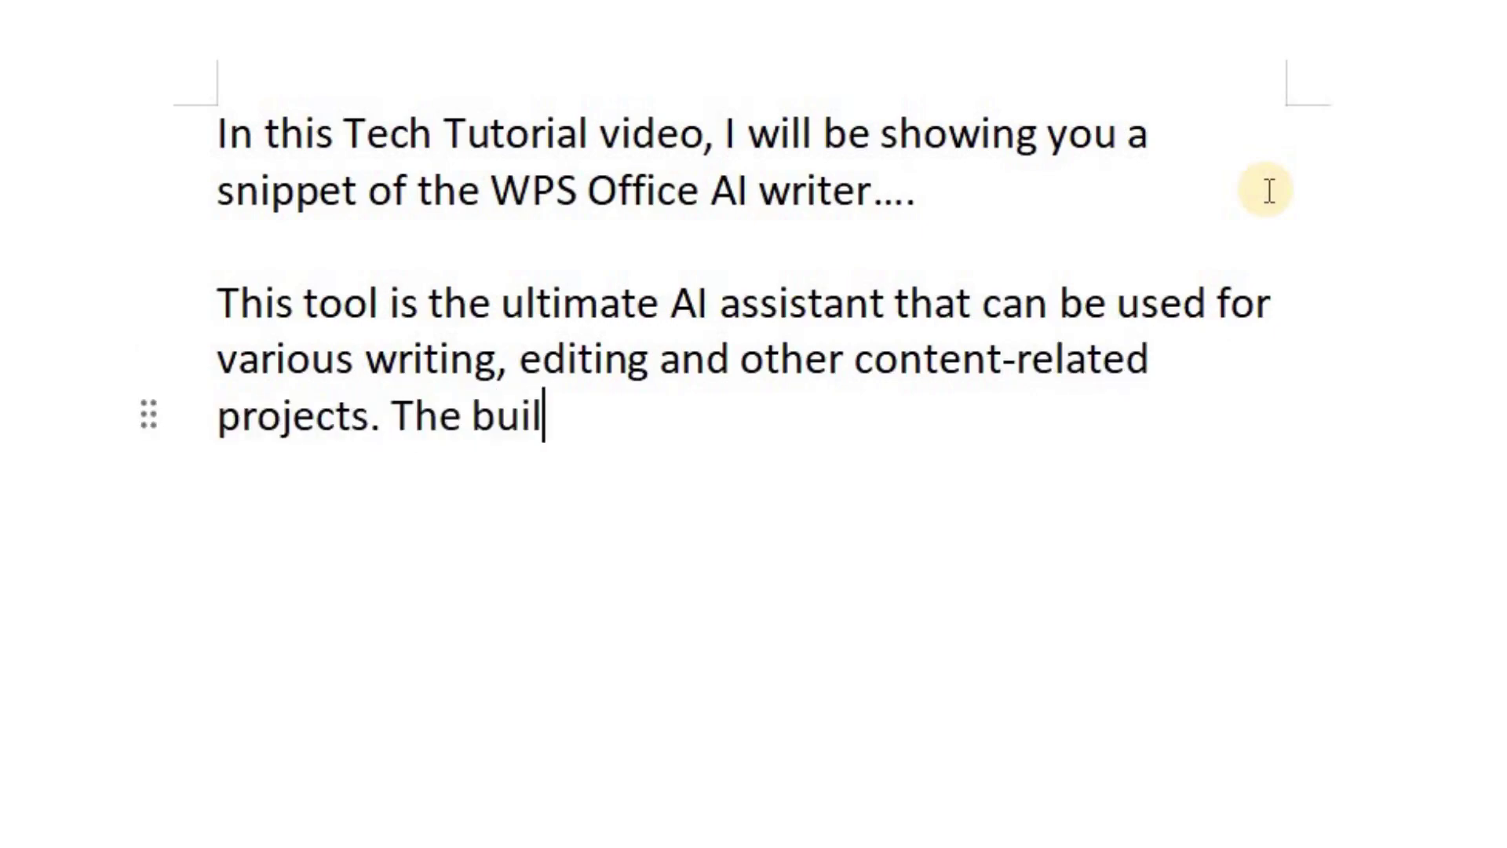
type("t-in tools of WPS AI")
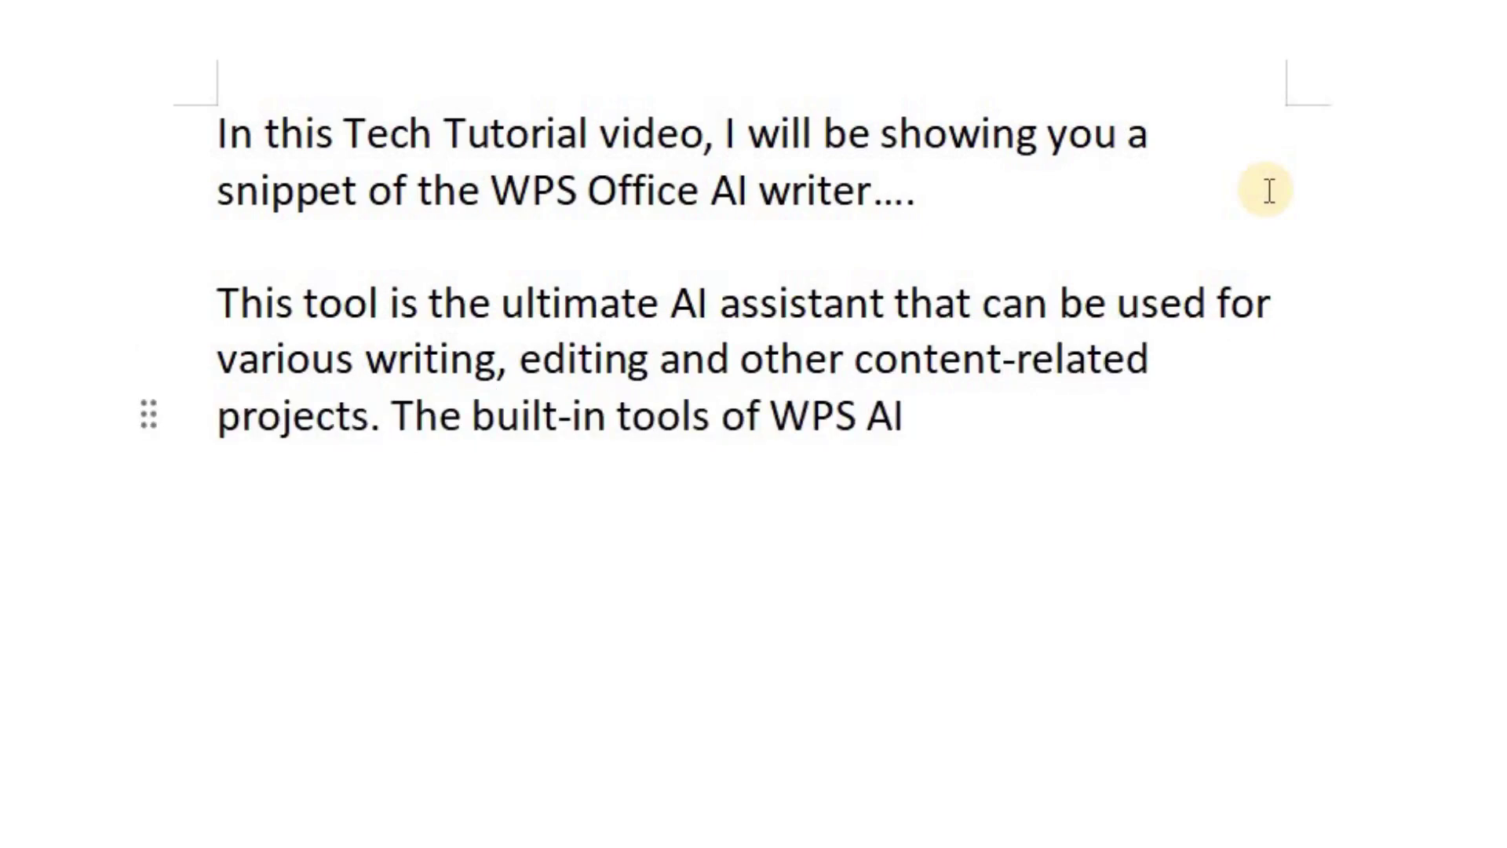
type(" allows you to improve your")
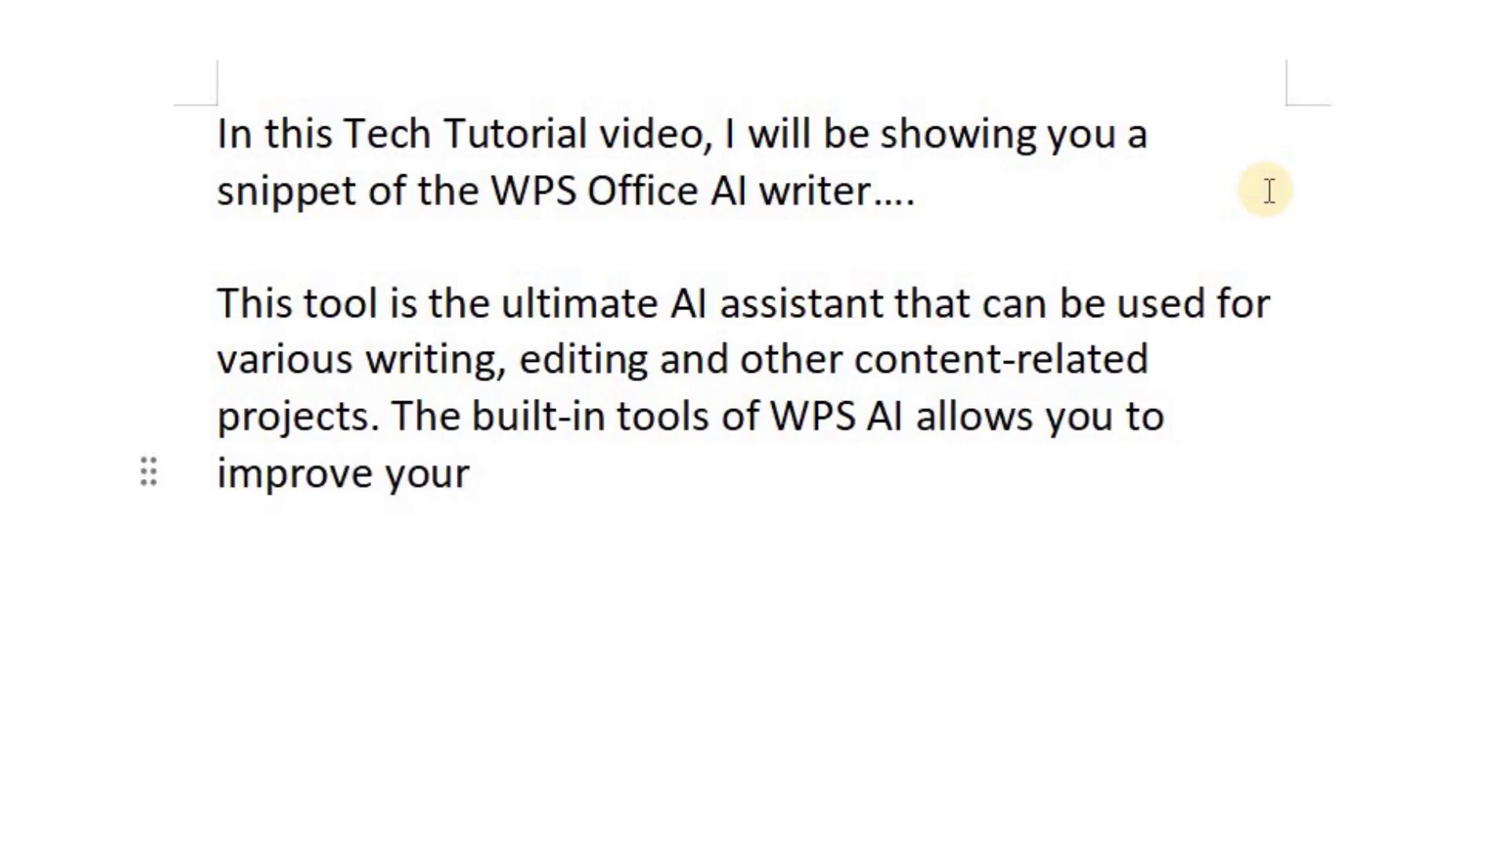
type(" content and modify th")
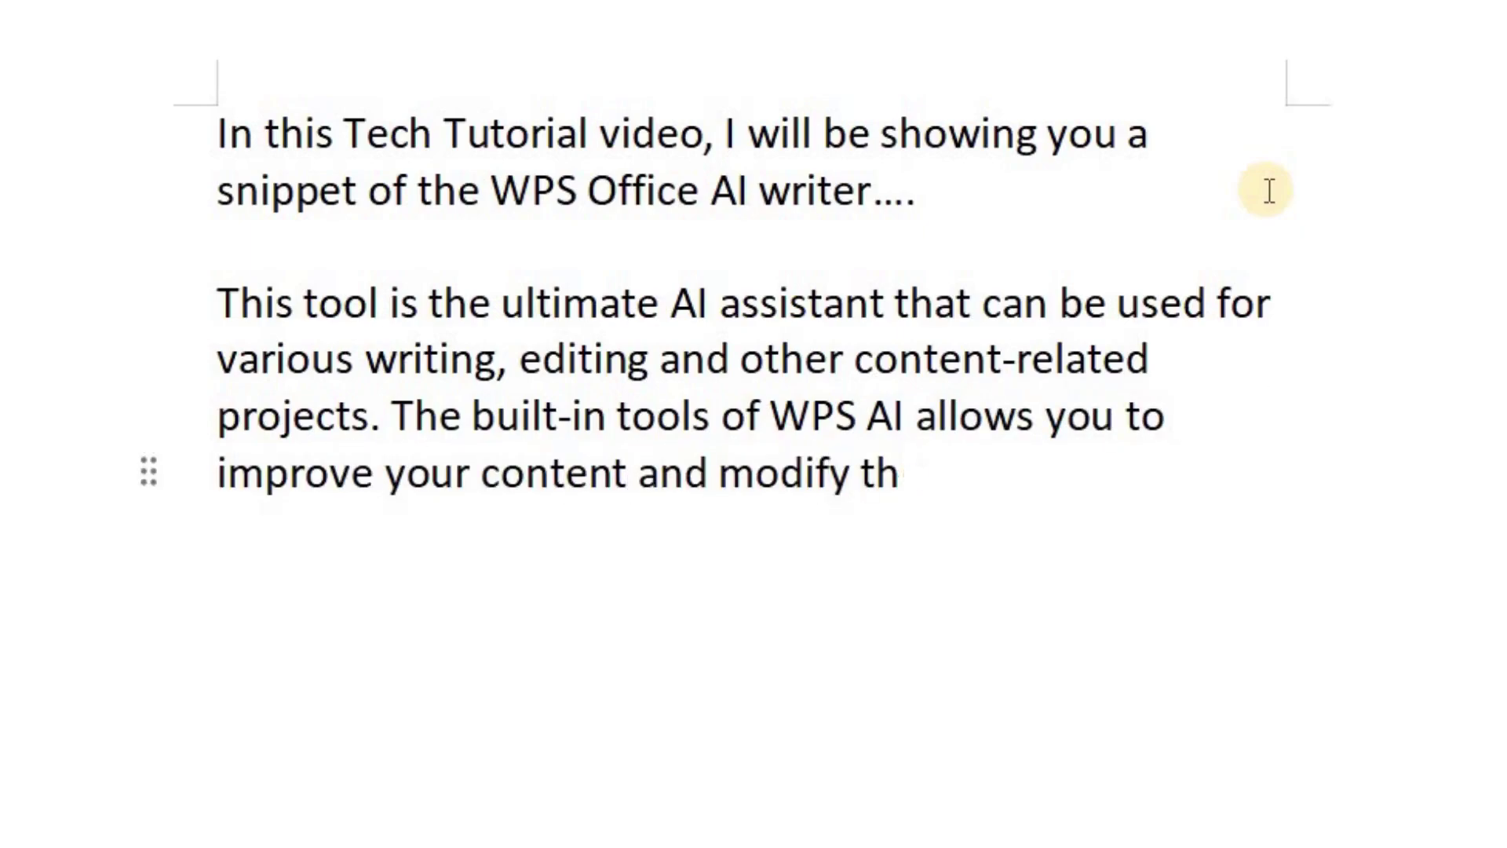
type("ings when needed without thinking too m")
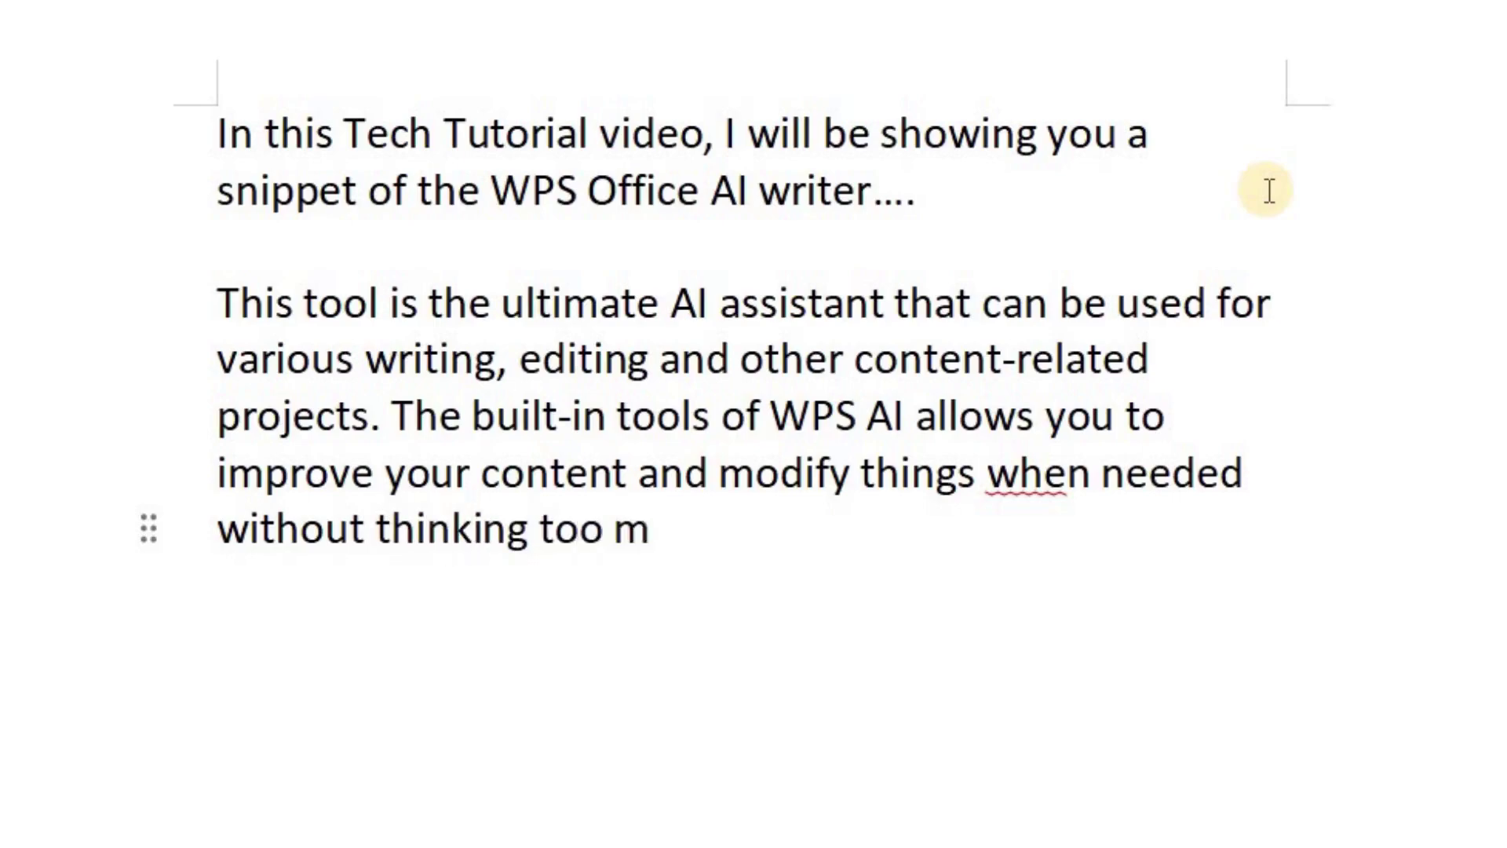
type("uch...")
key("Return")
key("Return")
type("Stick thr")
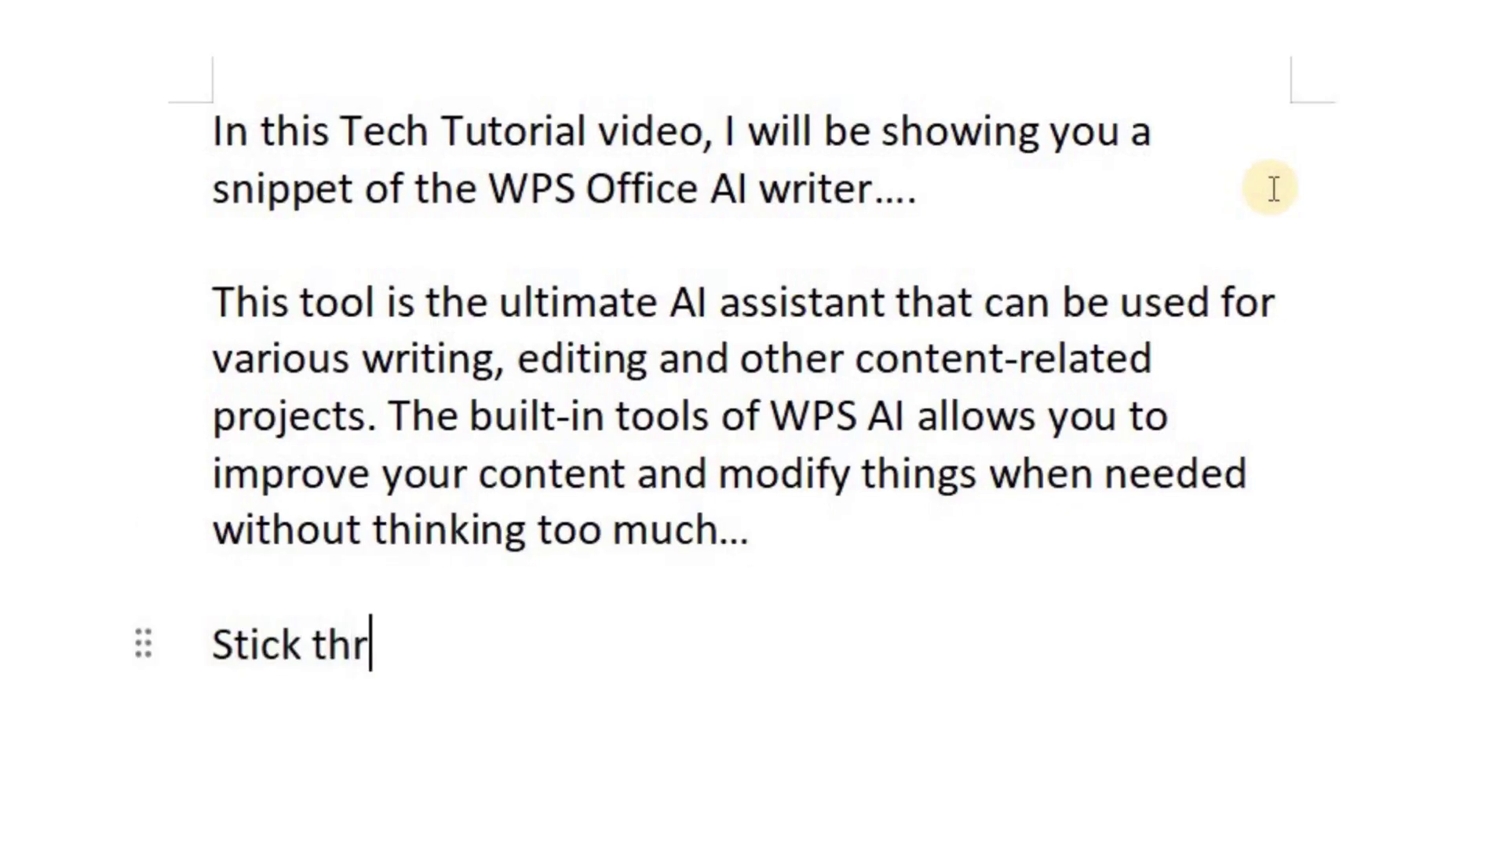
type("ough to the end of this video as I enlighten")
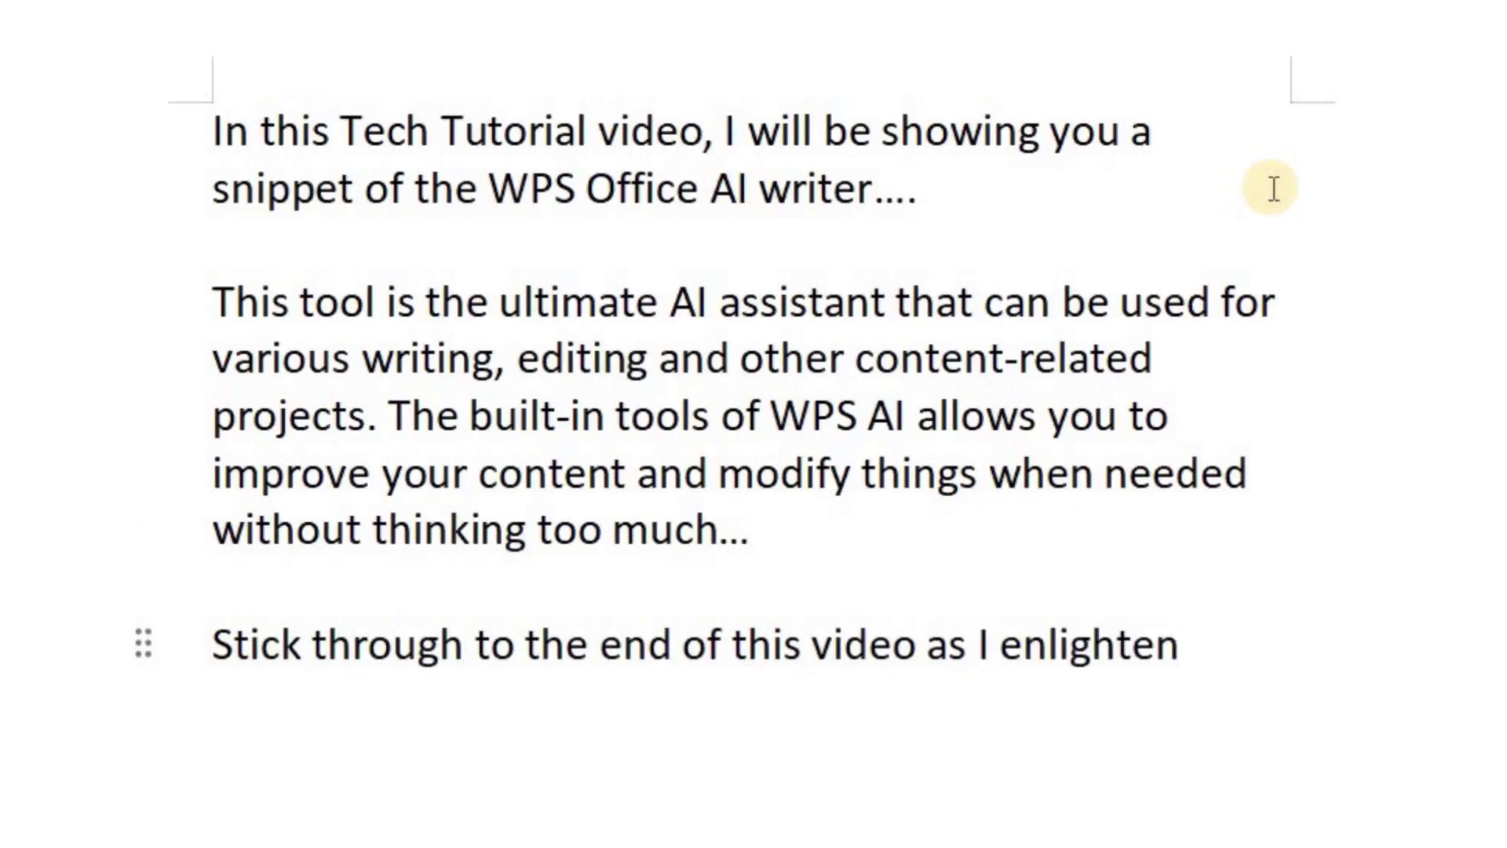
type(" you about this great feature that will change the")
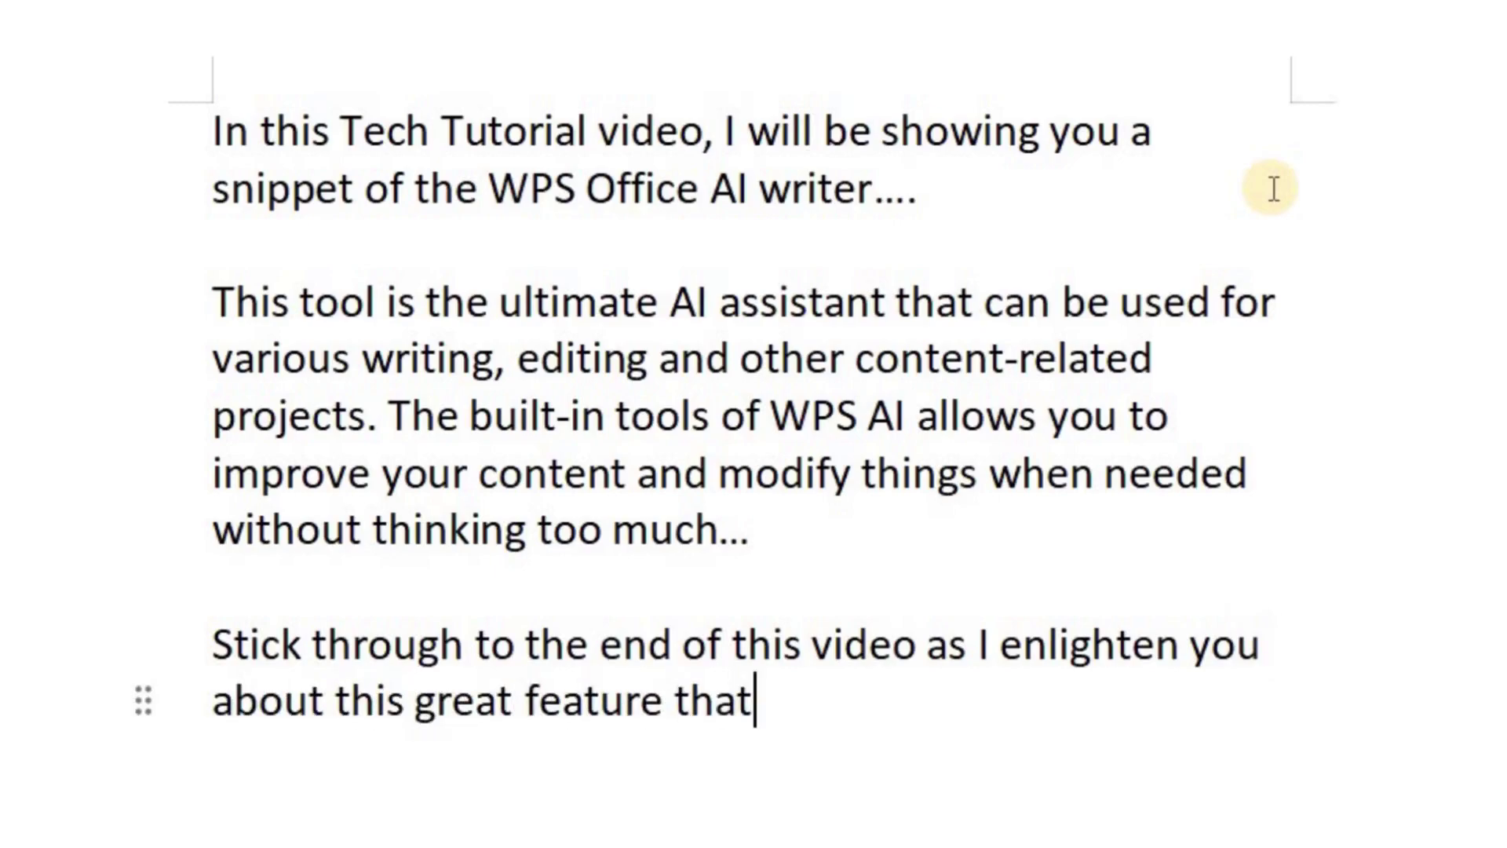
type(" content creation space forever")
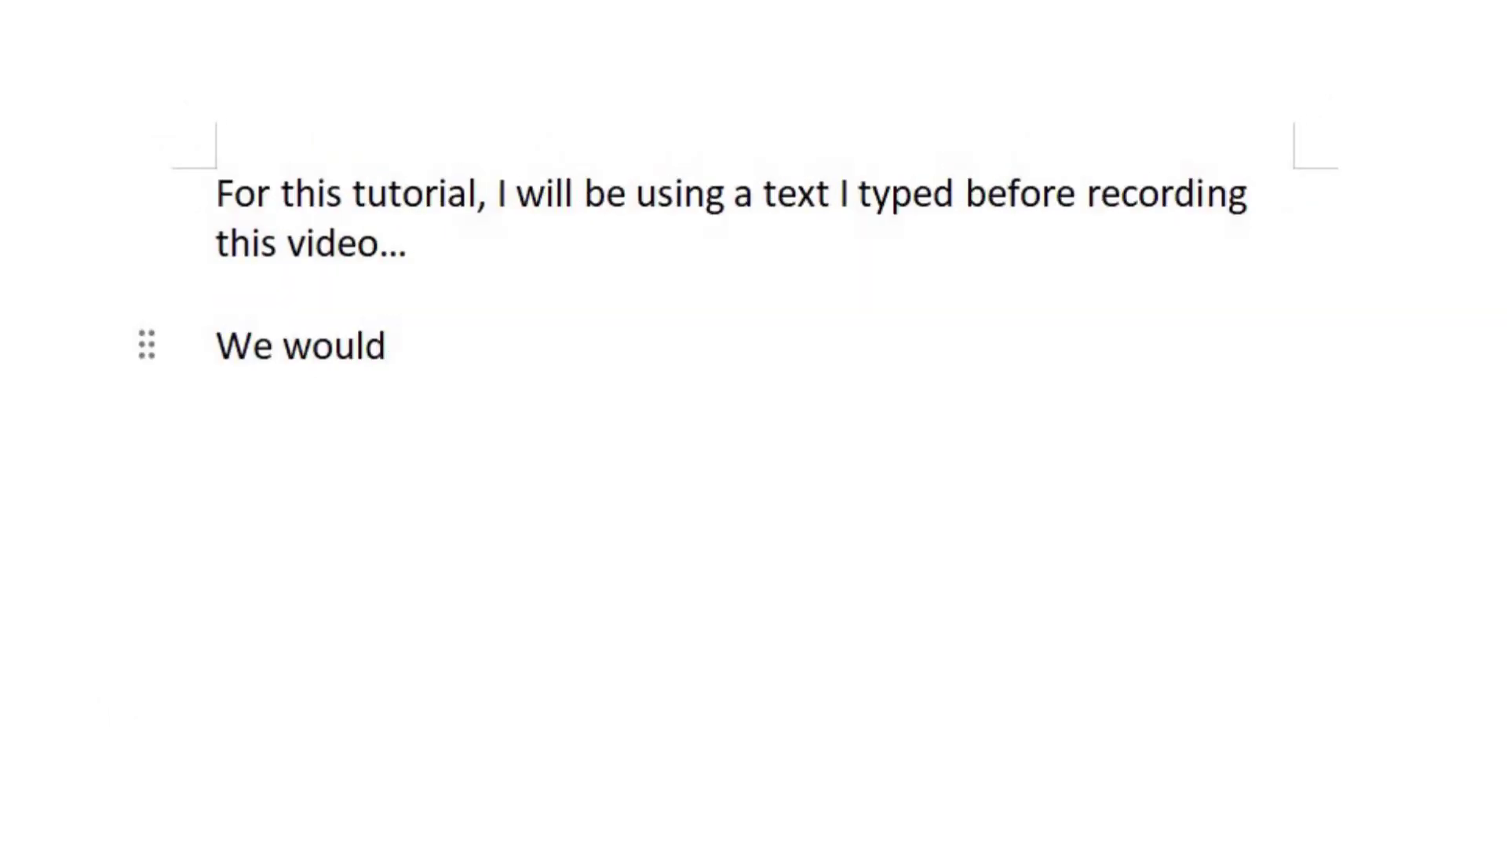
- Mention the summarize feature, then add a paragraph on the "Make Longer" feature for increasing text length
type("basic")
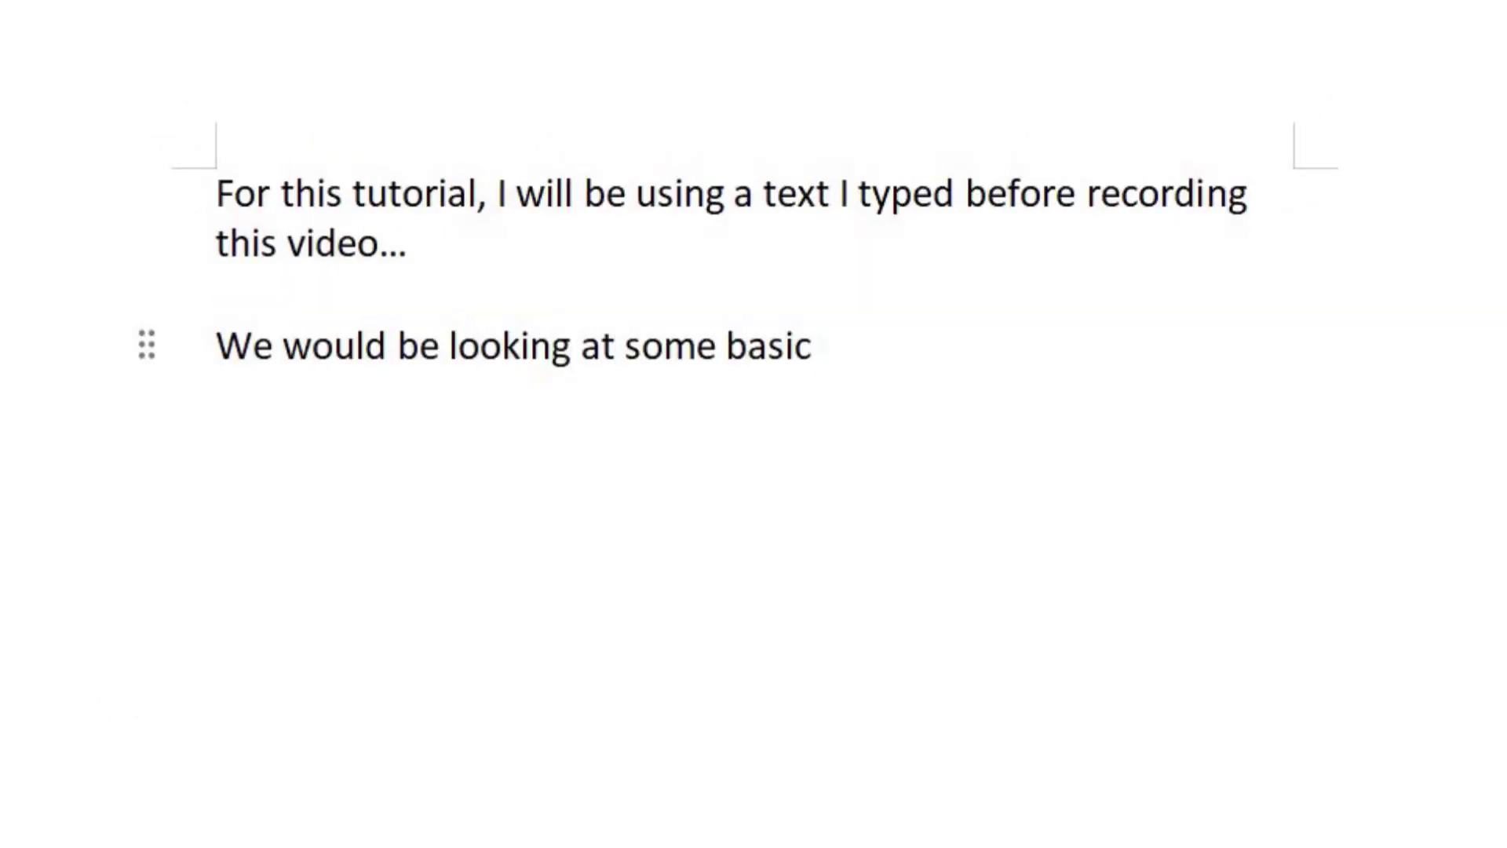
type(" WPS AI assistnat f")
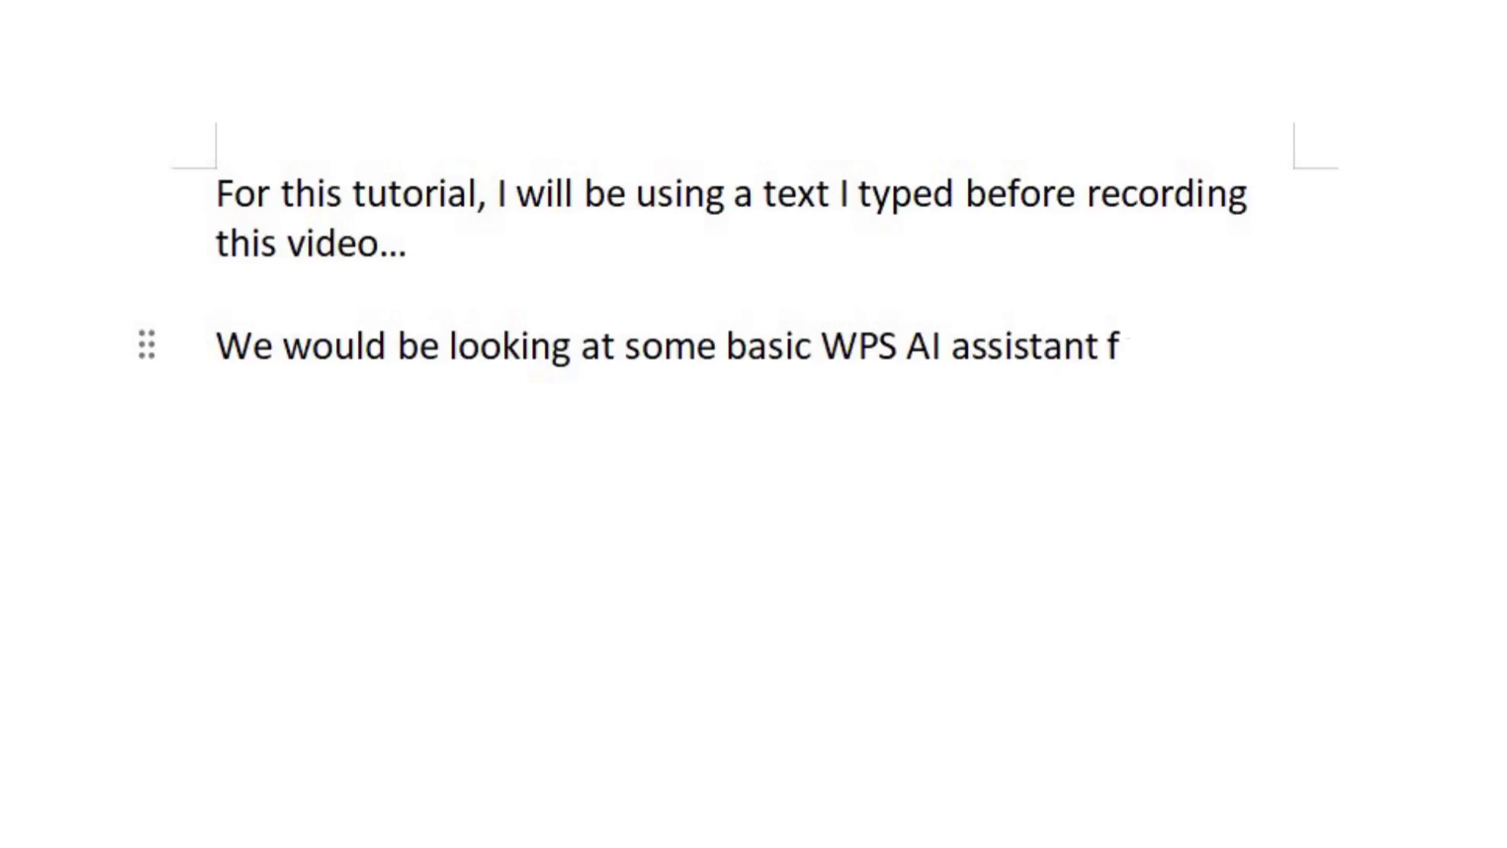
type("eatures like the summarize fea")
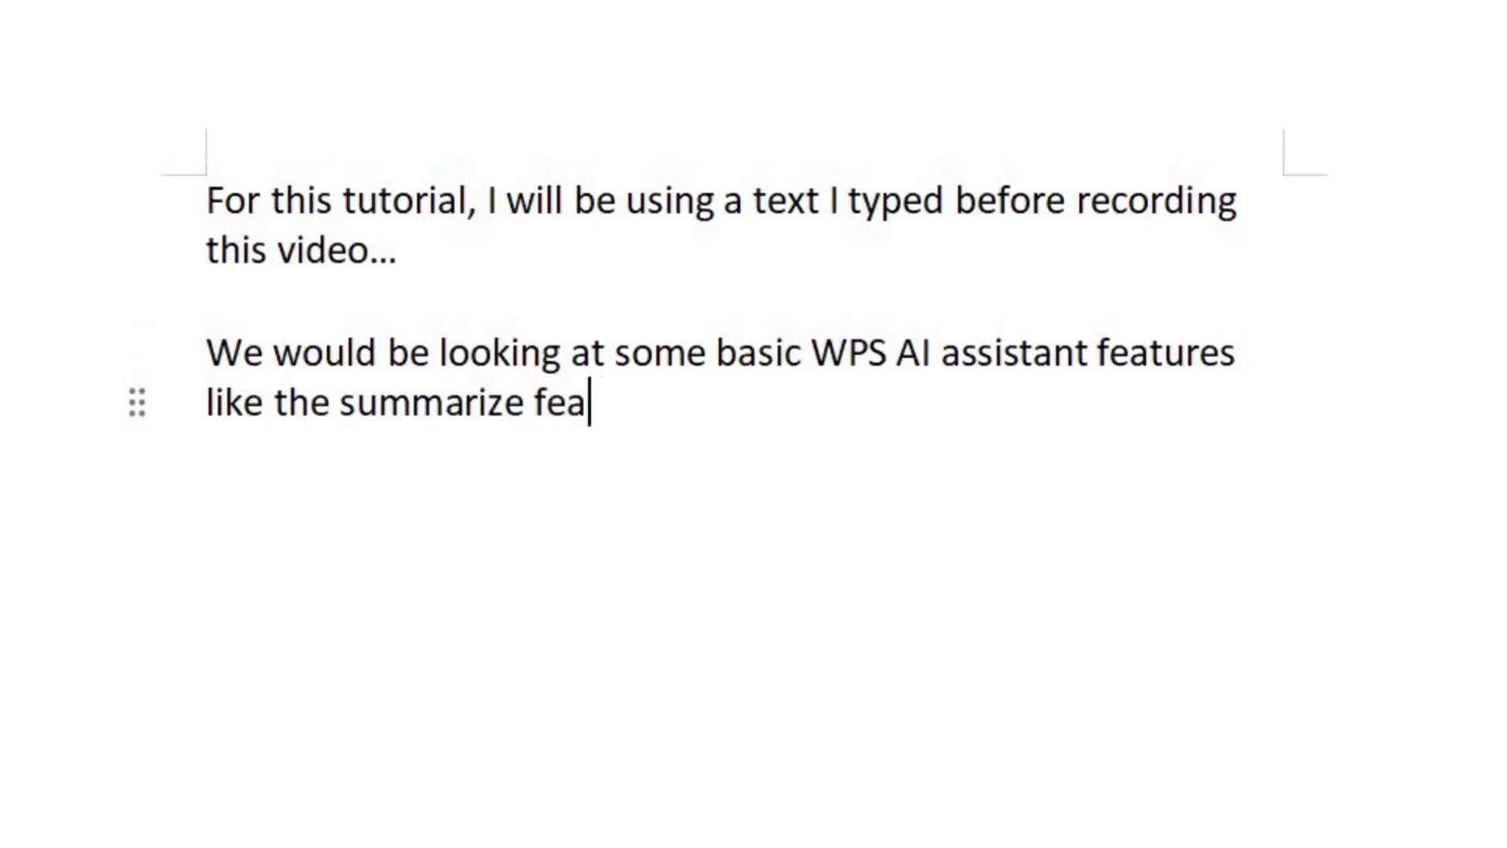
type("ture which can be used to mae t")
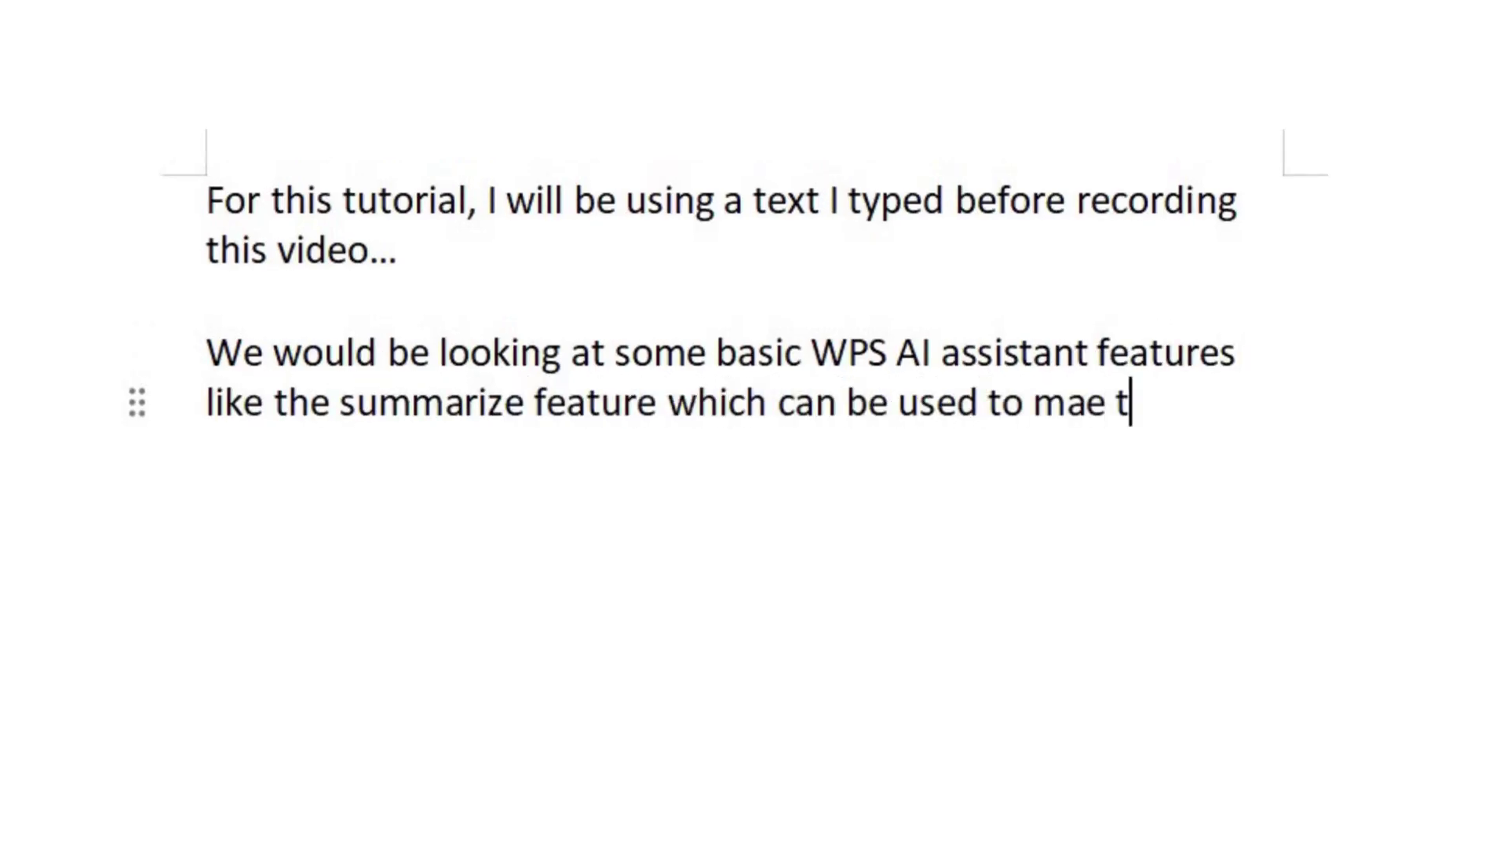
key("BackSpace")
key("BackSpace")
key("BackSpace")
type("ke the text shorter and well")
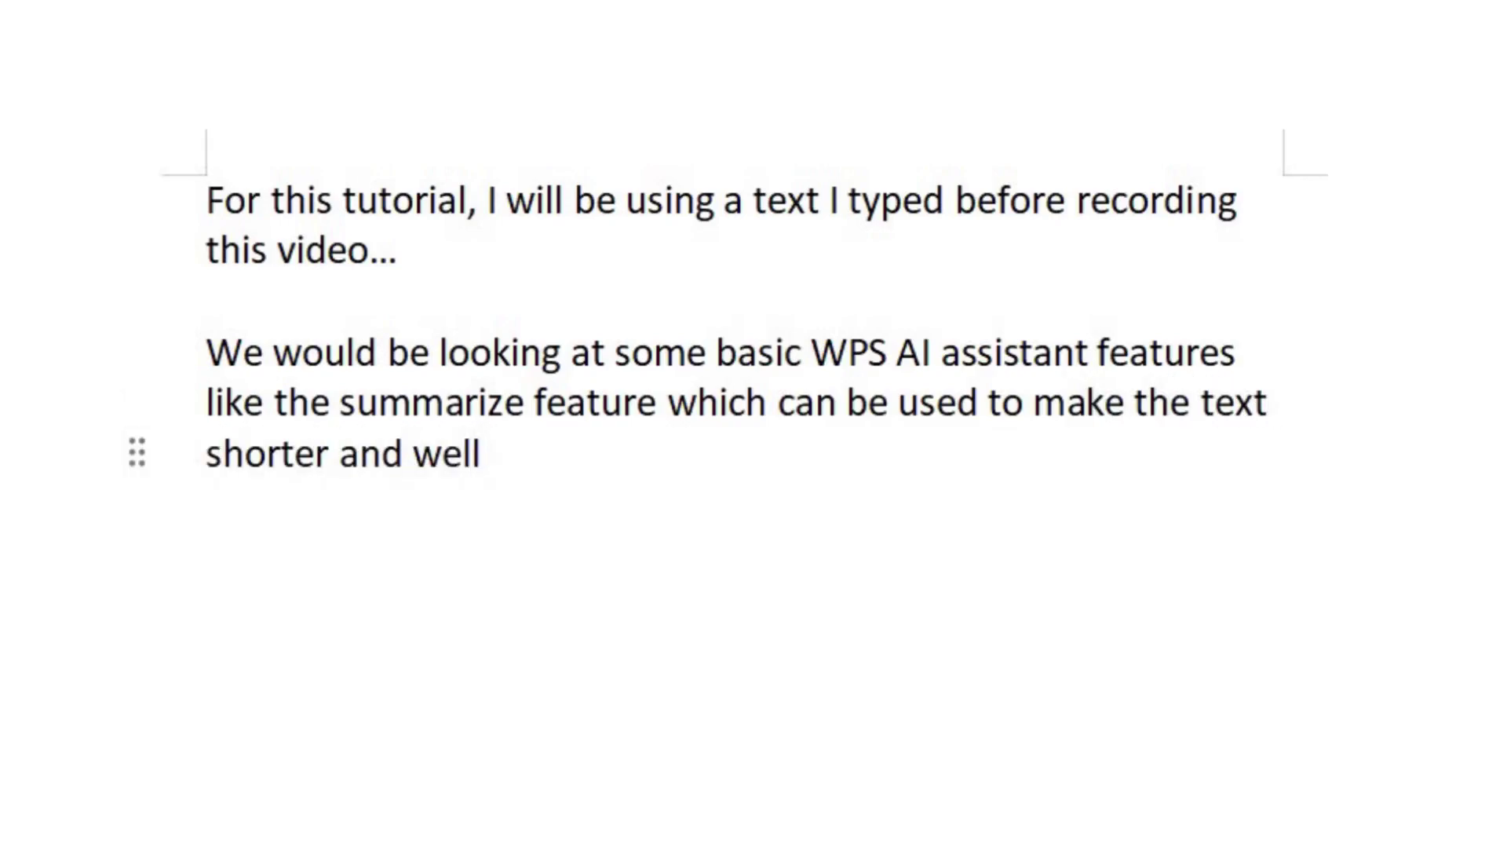
type(" explained...")
key("Return")
key("Return")
type("Or the ")
type("\"\"")
key("Left")
type("Make Longe")
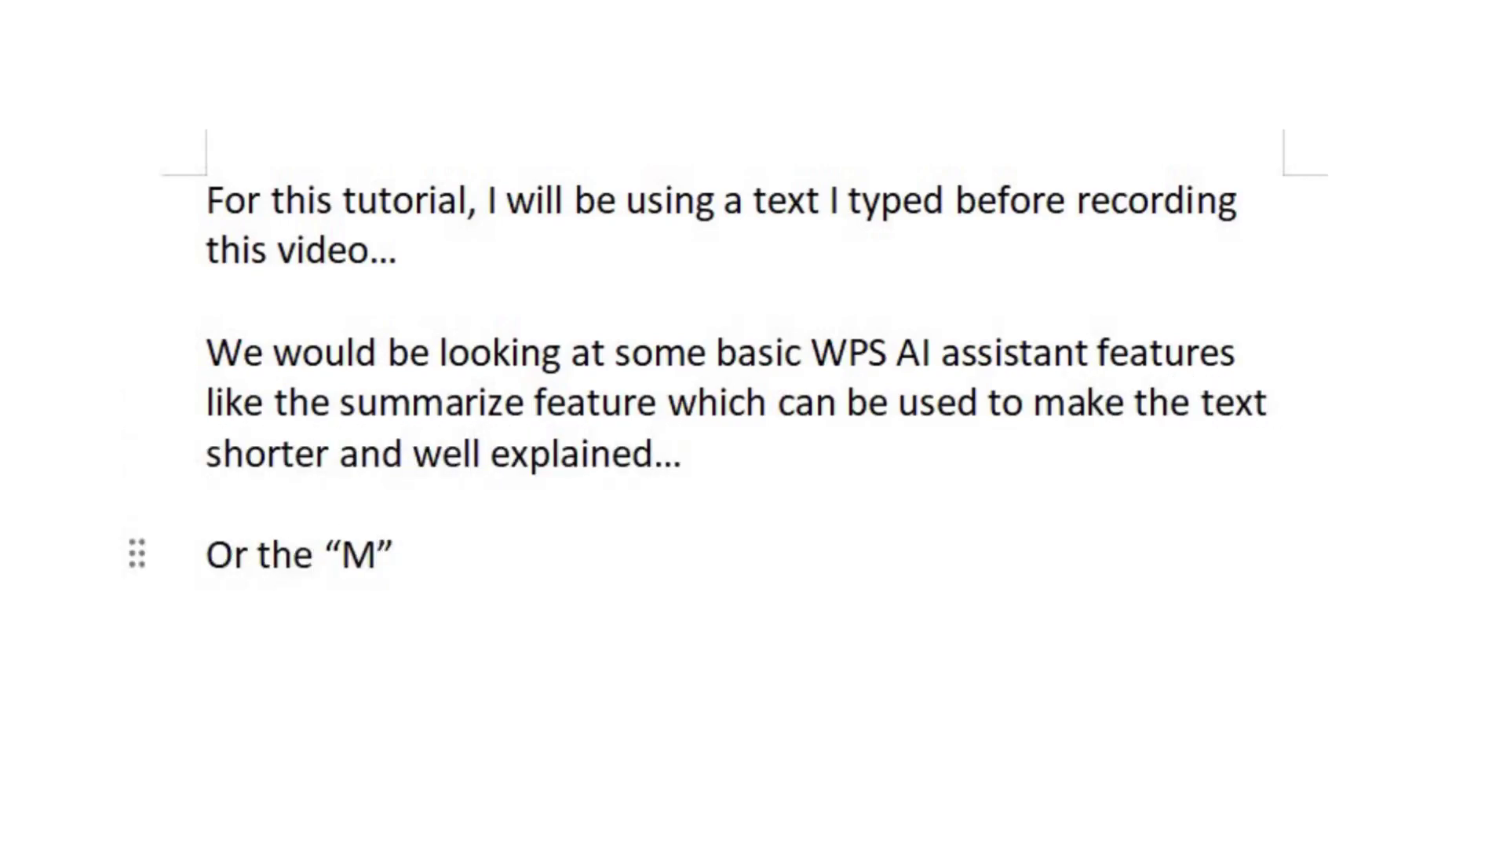
type("r")
key("Right")
type("feature to increase th")
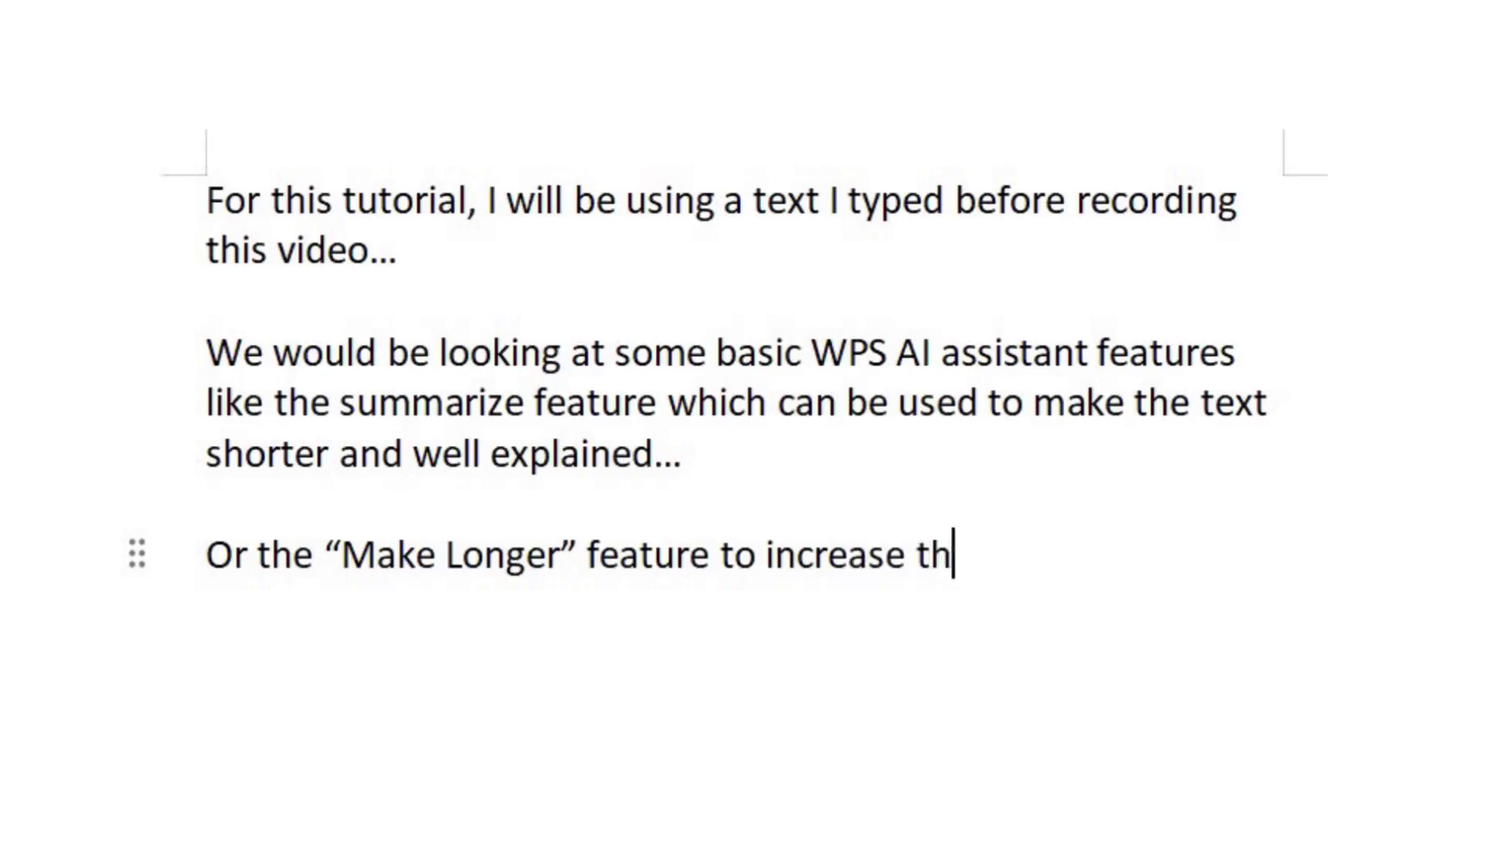
type("e length of the text..")
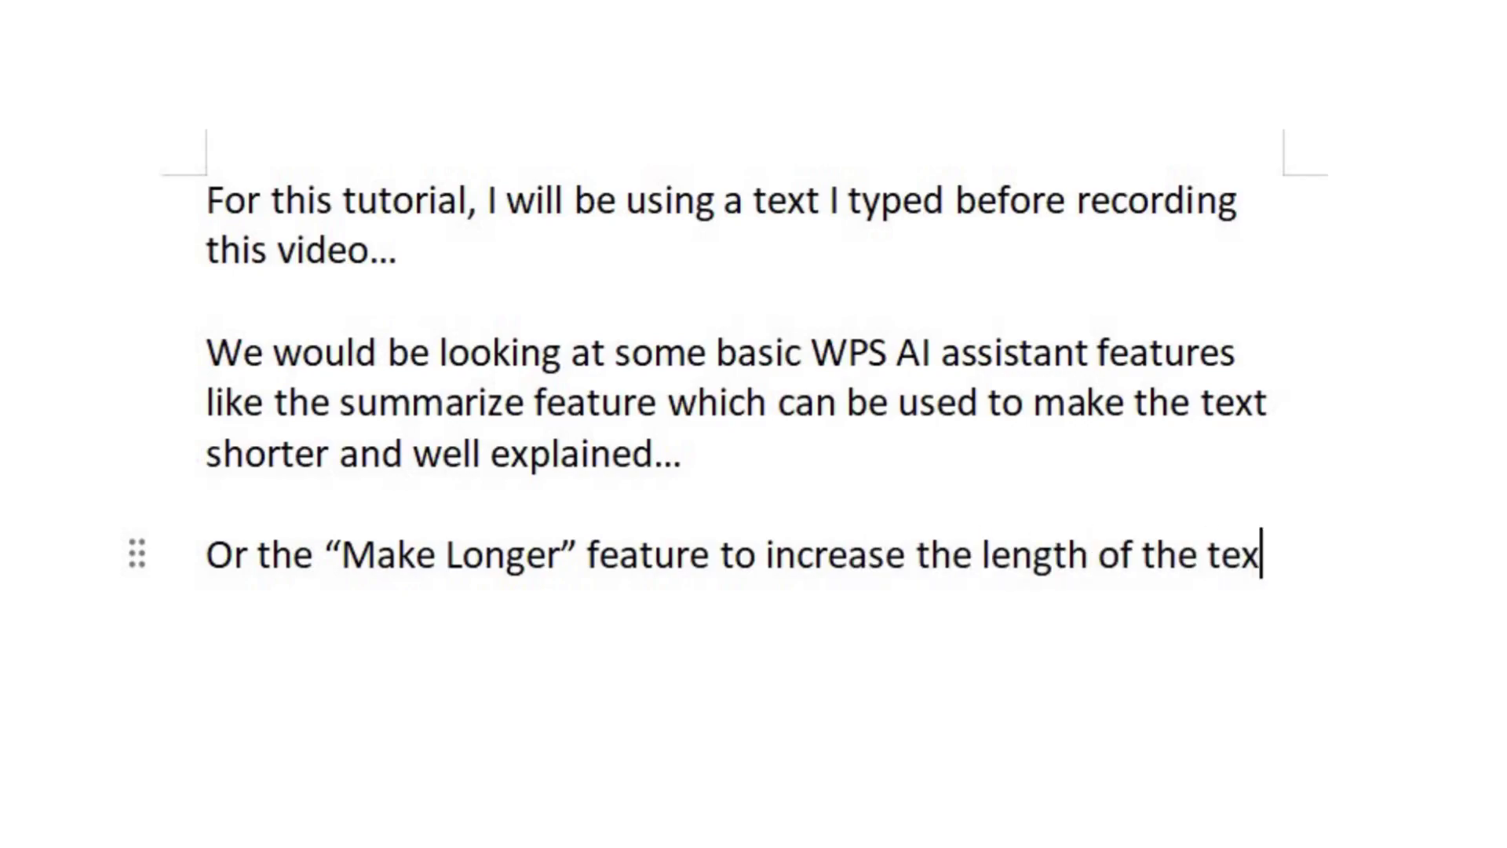
- Add a paragraph on the "Explain" feature giving clarifications for the text
key("Return")
key("Return")
type("The \"\"")
key("Left")
type("Explain")
key("Right")
type("feature ")
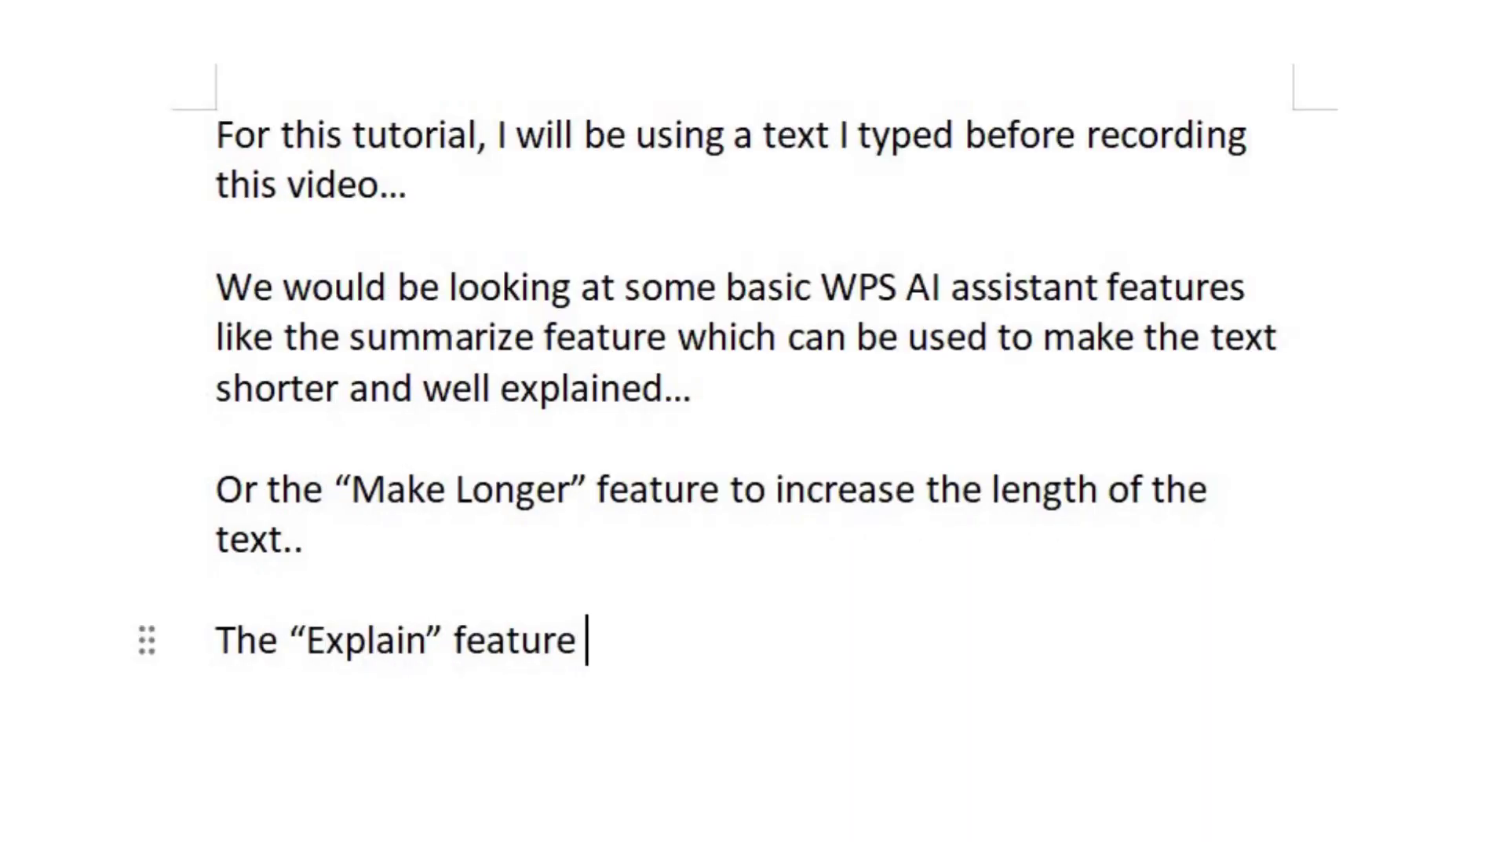
type("to give some clarifications for the text..")
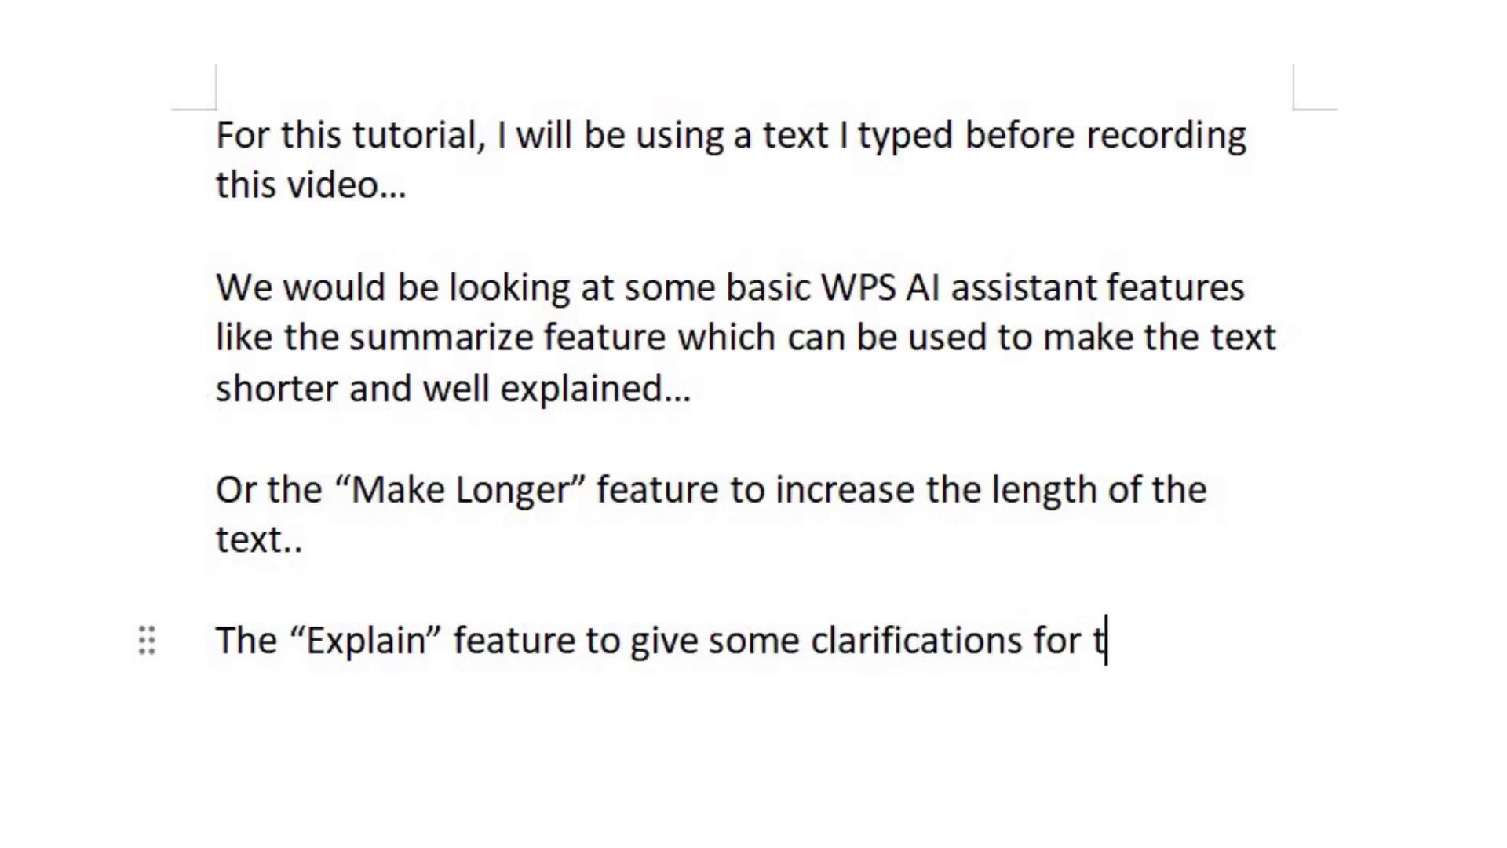
- Begin a paragraph on the "Make Shorter" feature that reduces text length while keeping keywords
key("Return")
key("Return")
type("And the")
type(" \"\"")
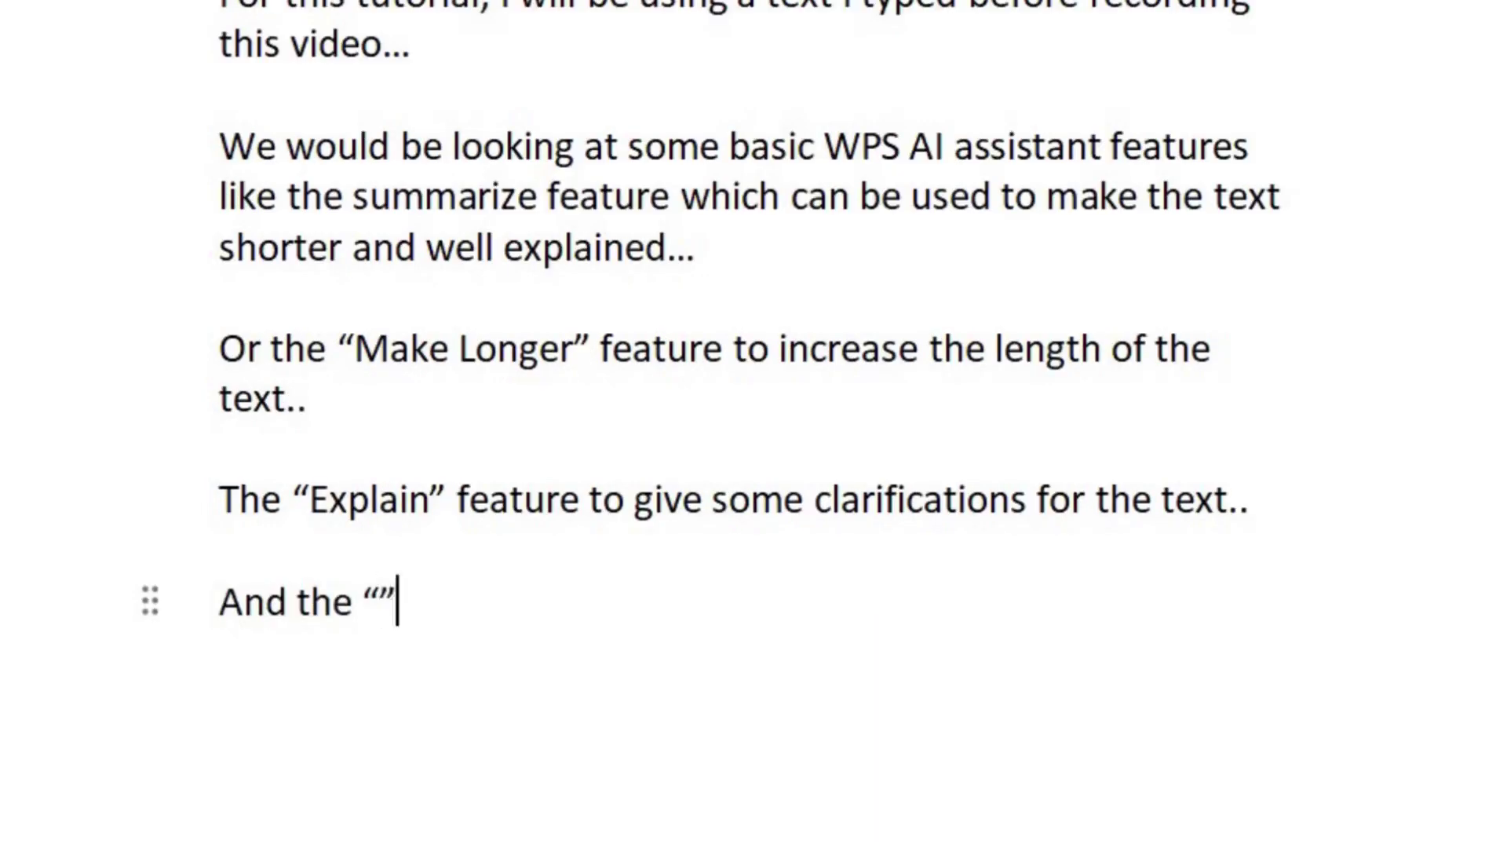
key("Left")
type("Make Shorter")
key("Right")
type("feature to")
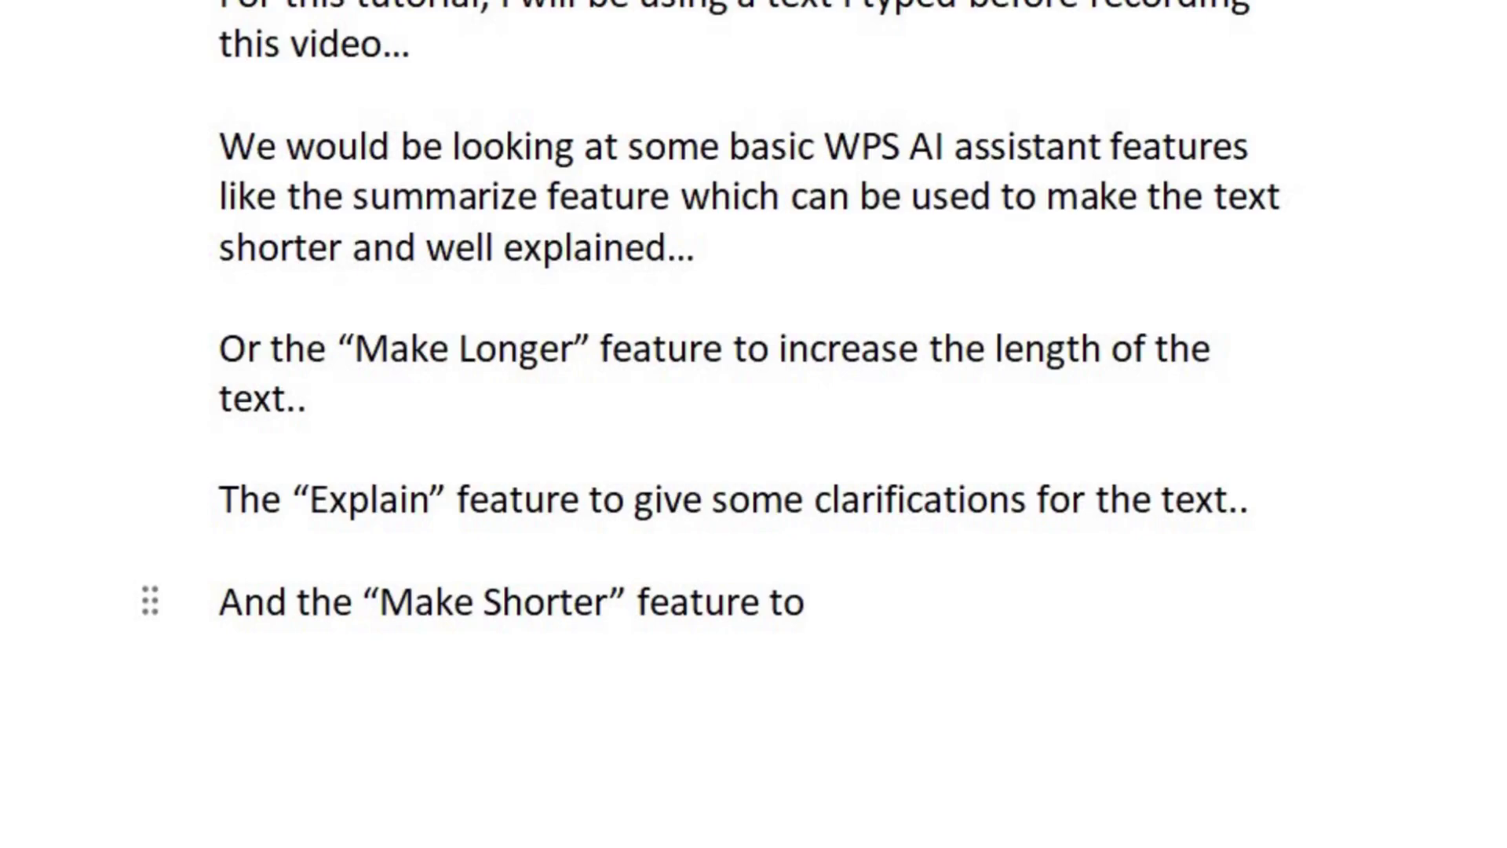
type(" reduce the length of the txt but add")
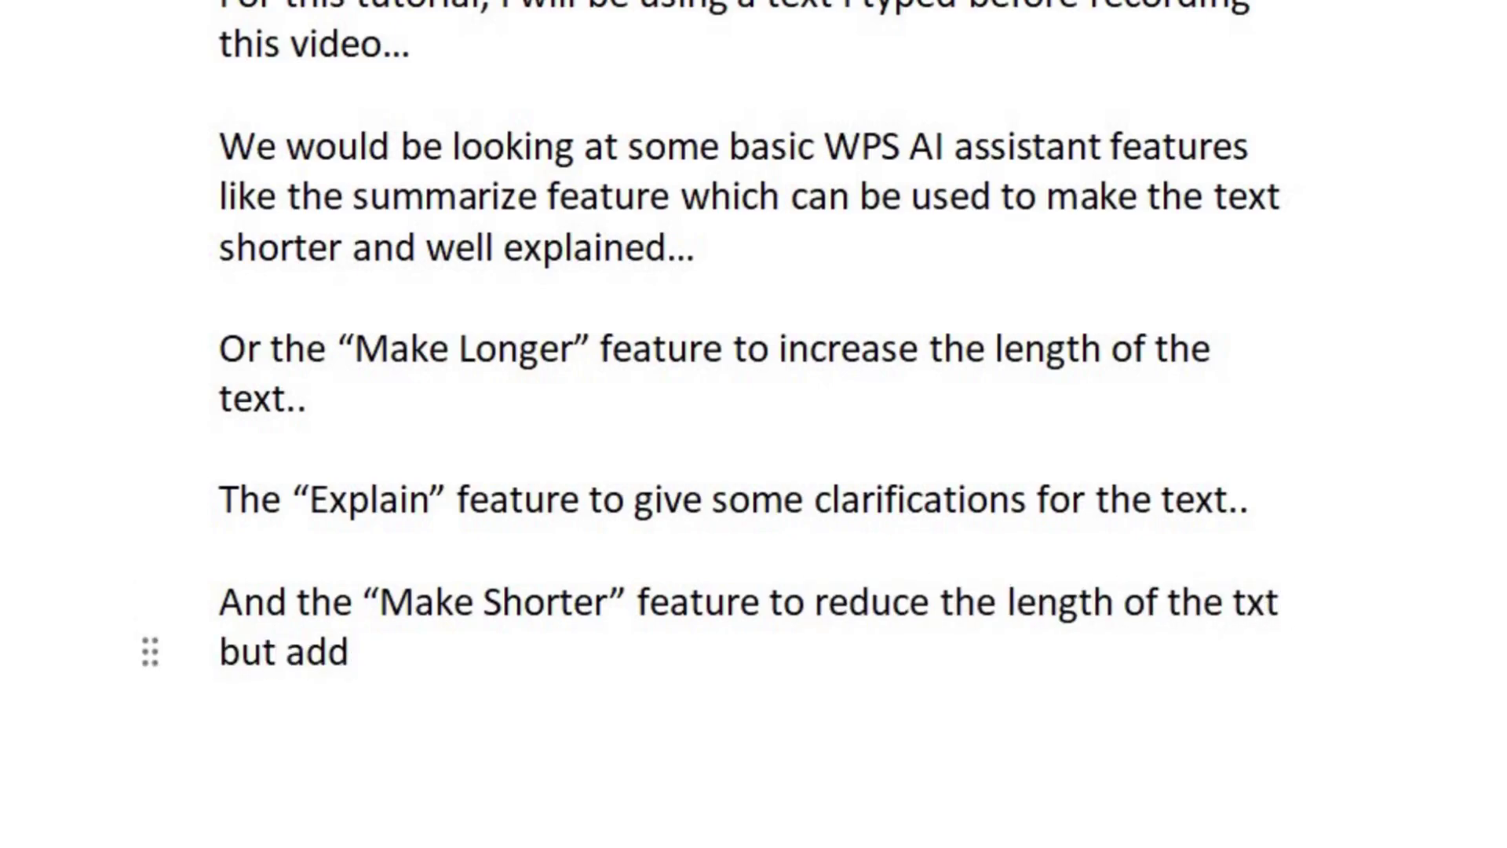
type(" the important keyword")
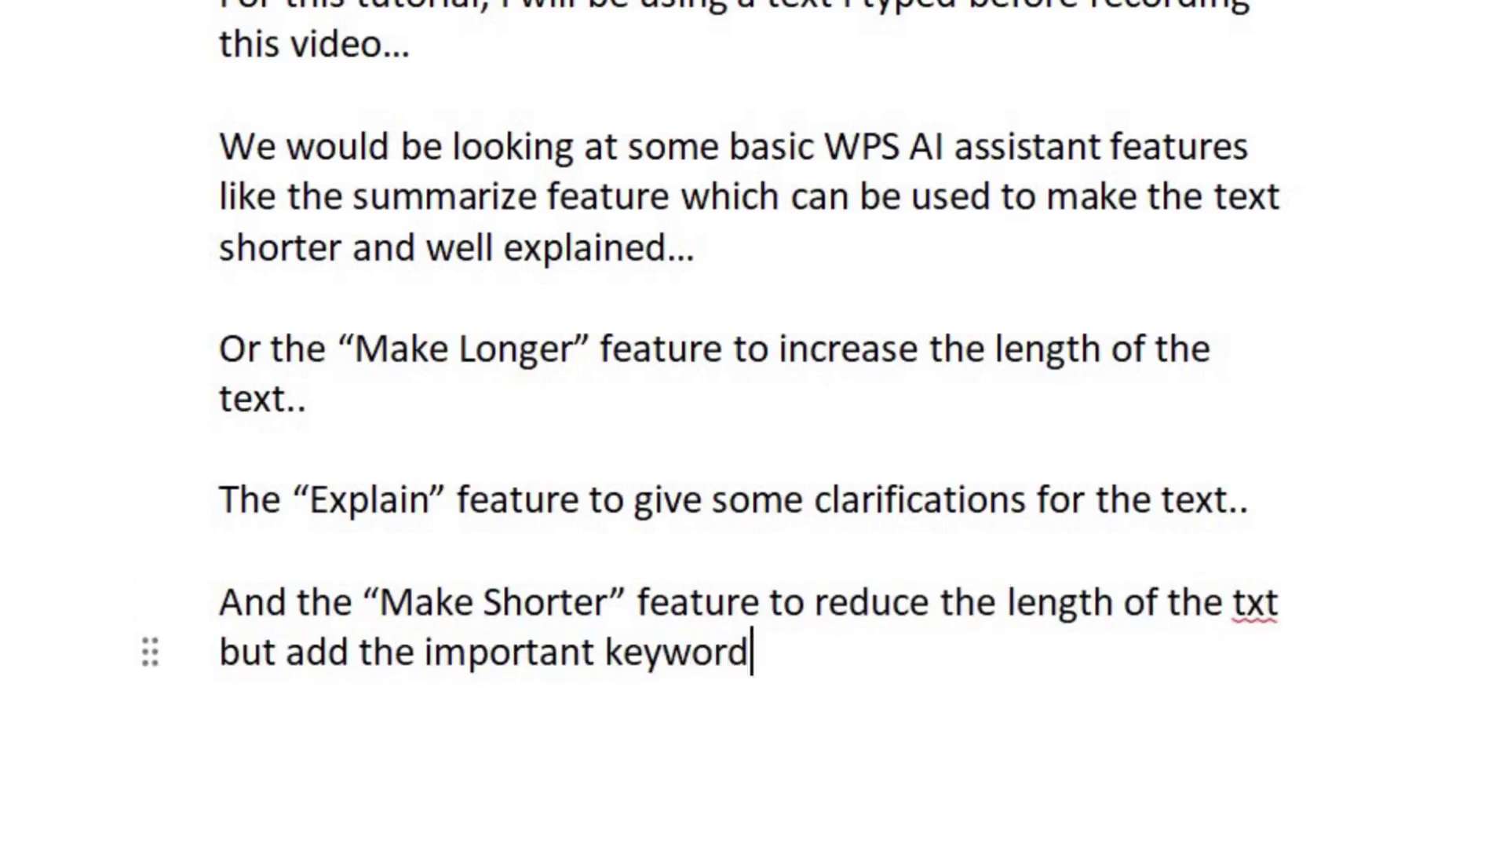
type("s to give the text meani")
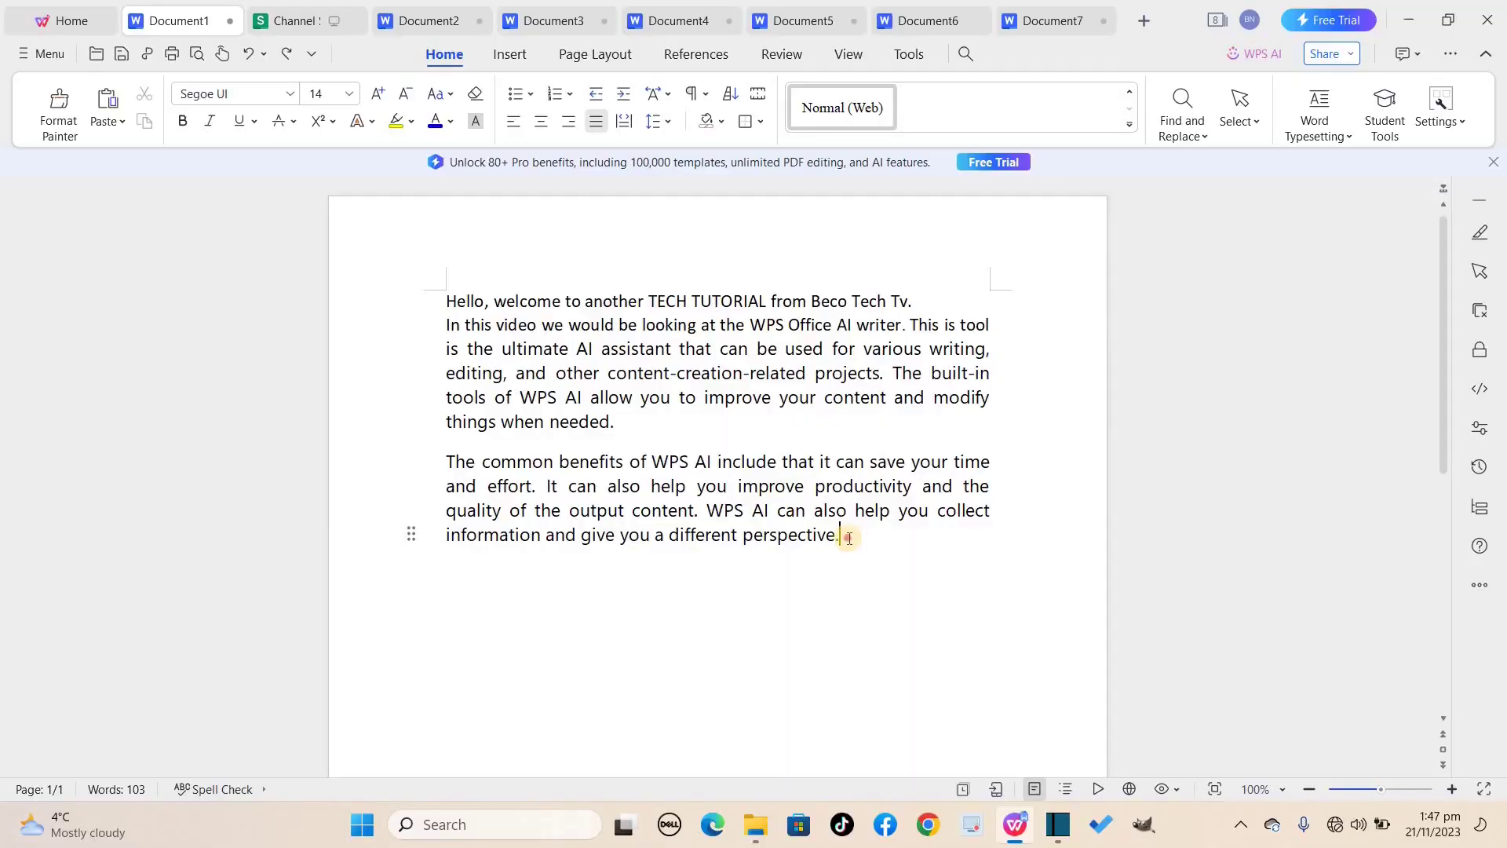
- Replace both selected intro paragraphs with WPS AI's 65-word Summarize result
left_click_drag(846, 536, 445, 299)
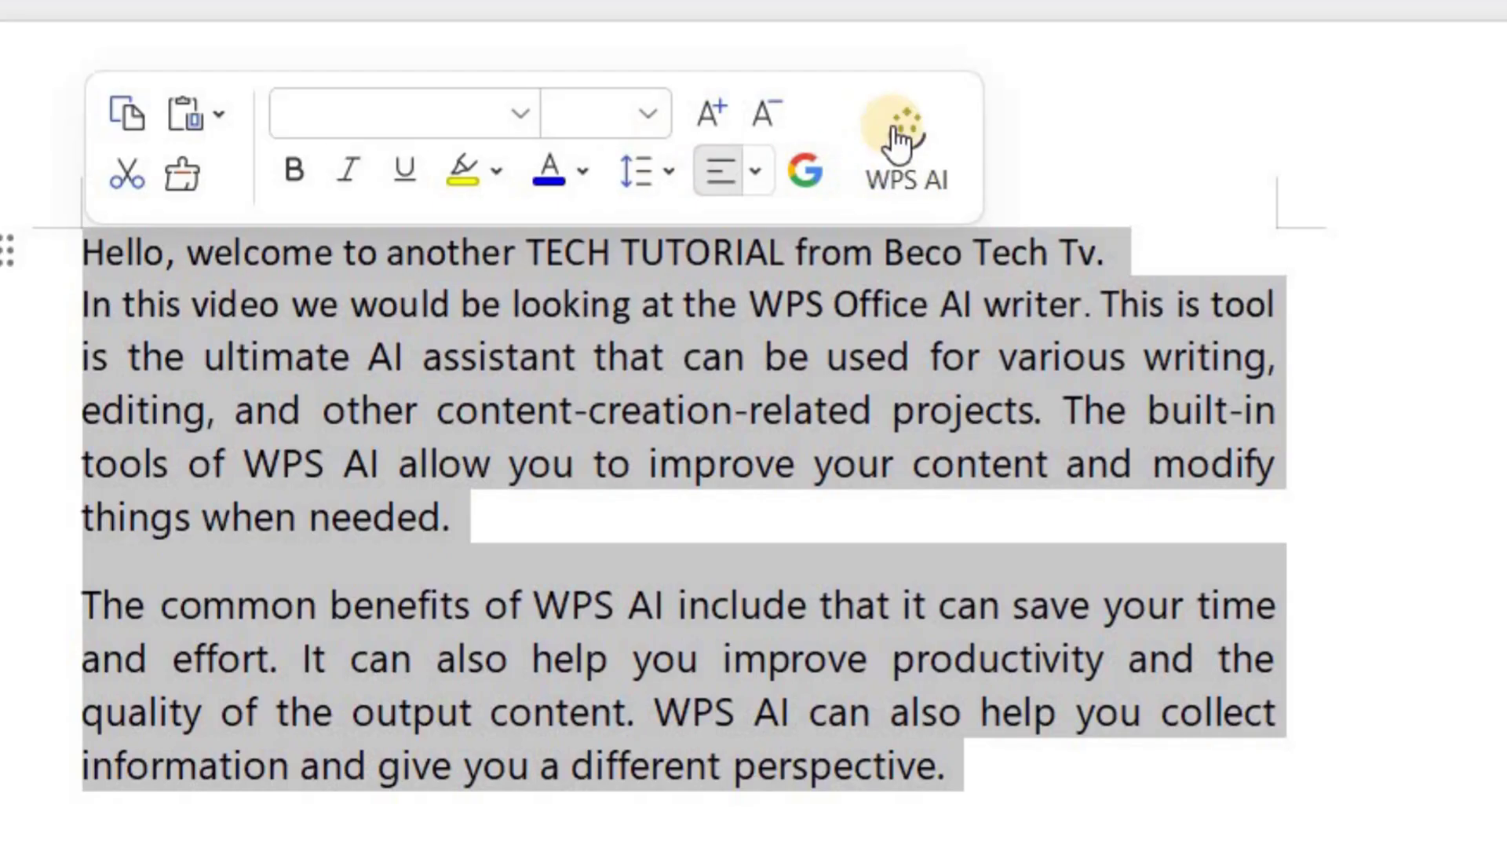
left_click(901, 159)
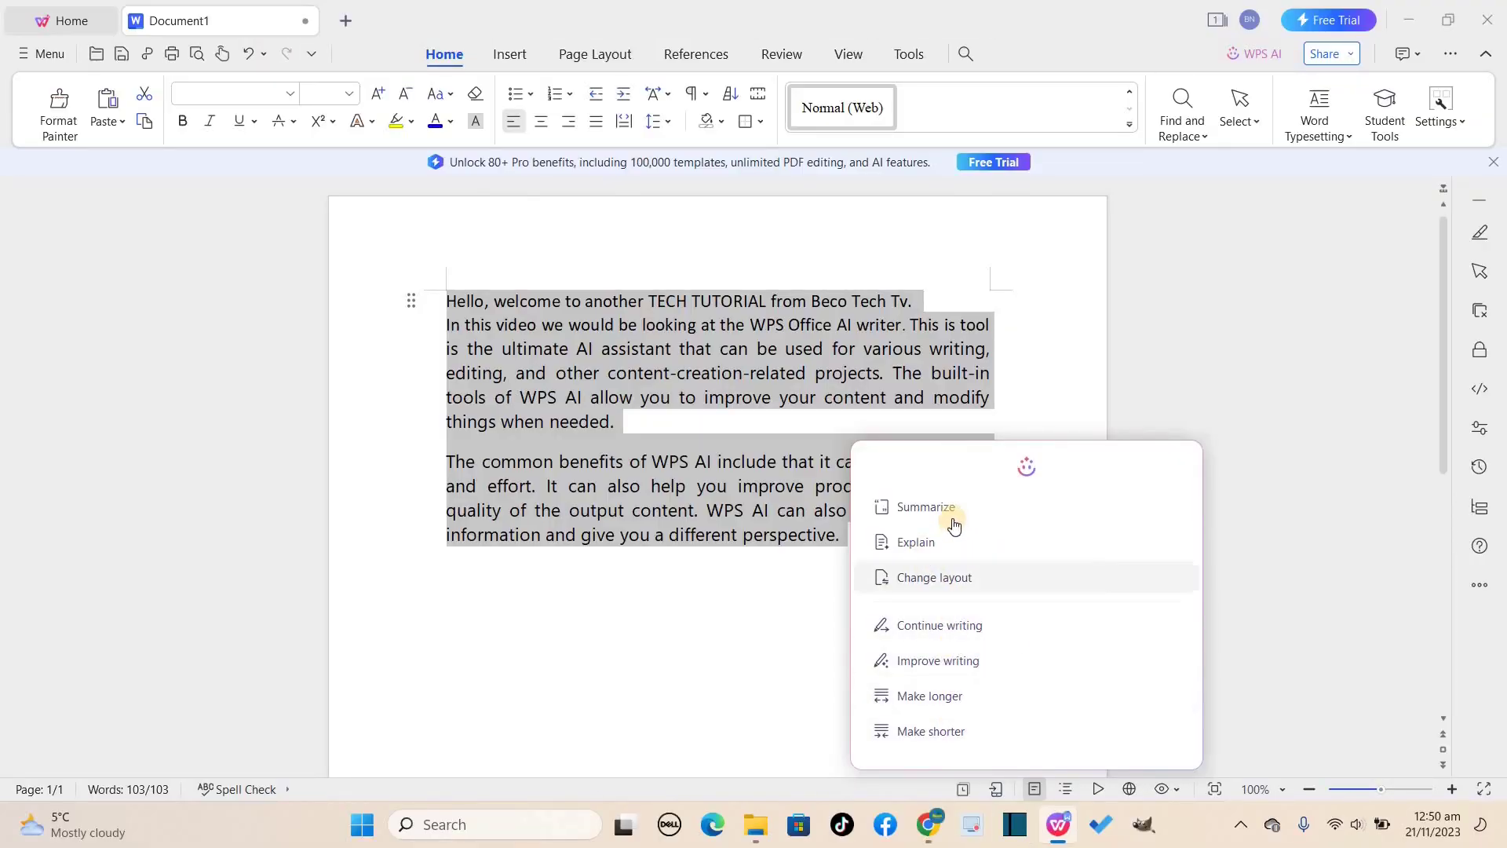
left_click(950, 518)
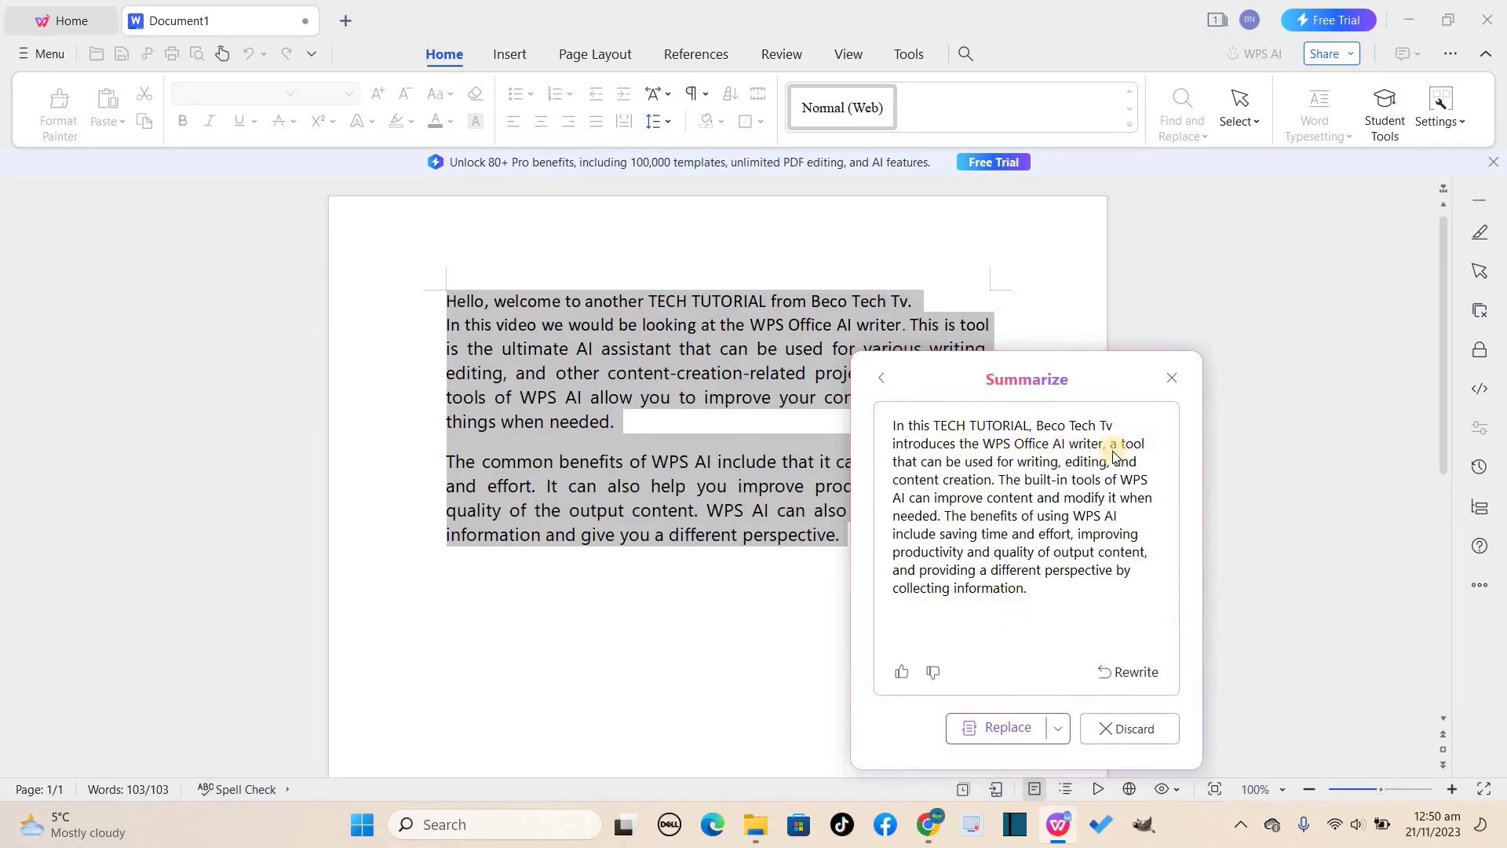
left_click(1008, 727)
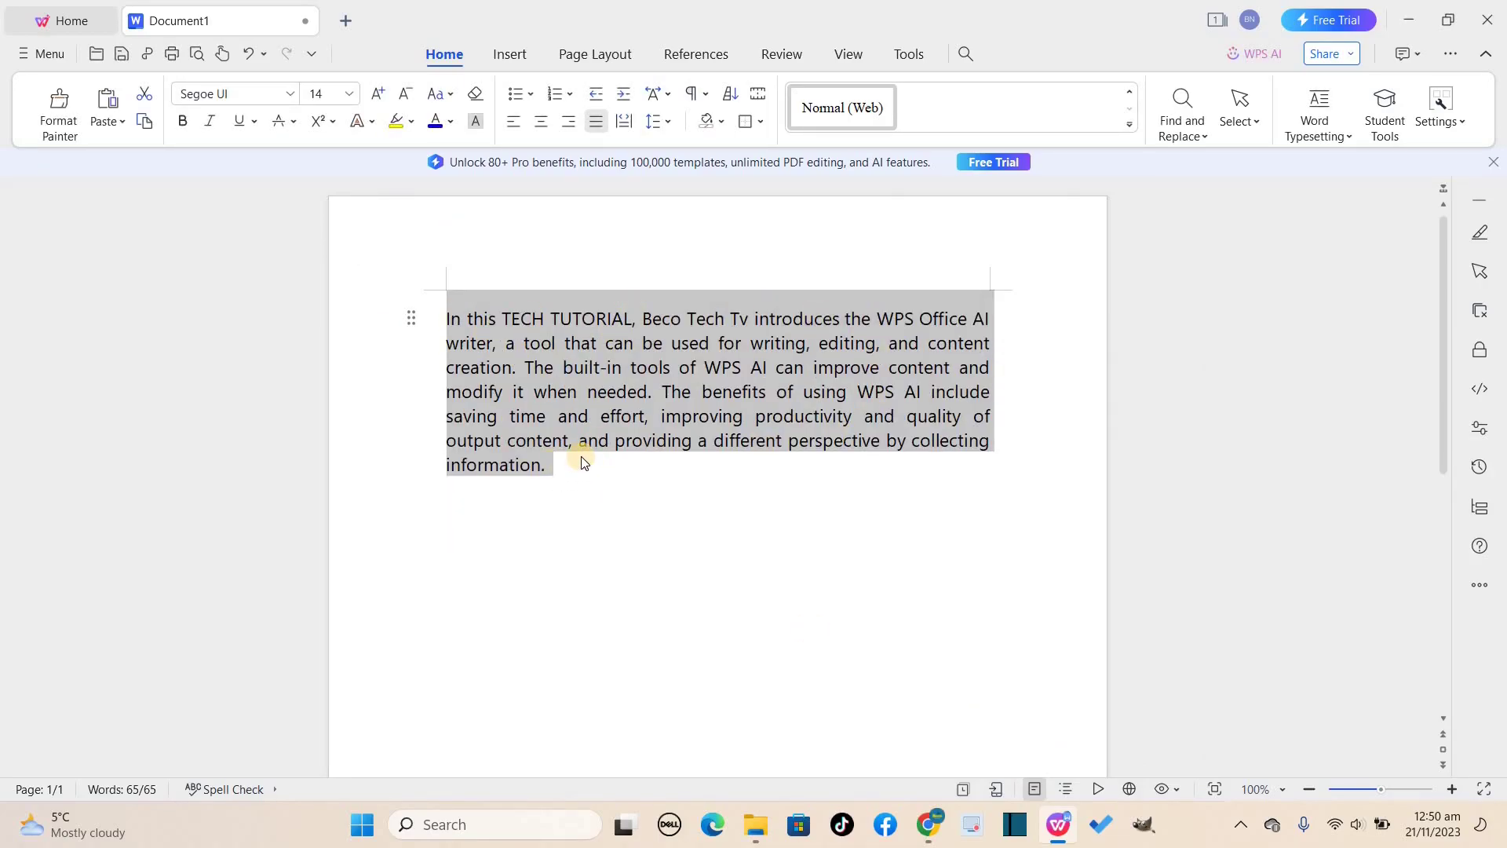
- Undo and redo the summary, then expand the paragraph to 143 words with WPS AI Make longer
key("ctrl+z")
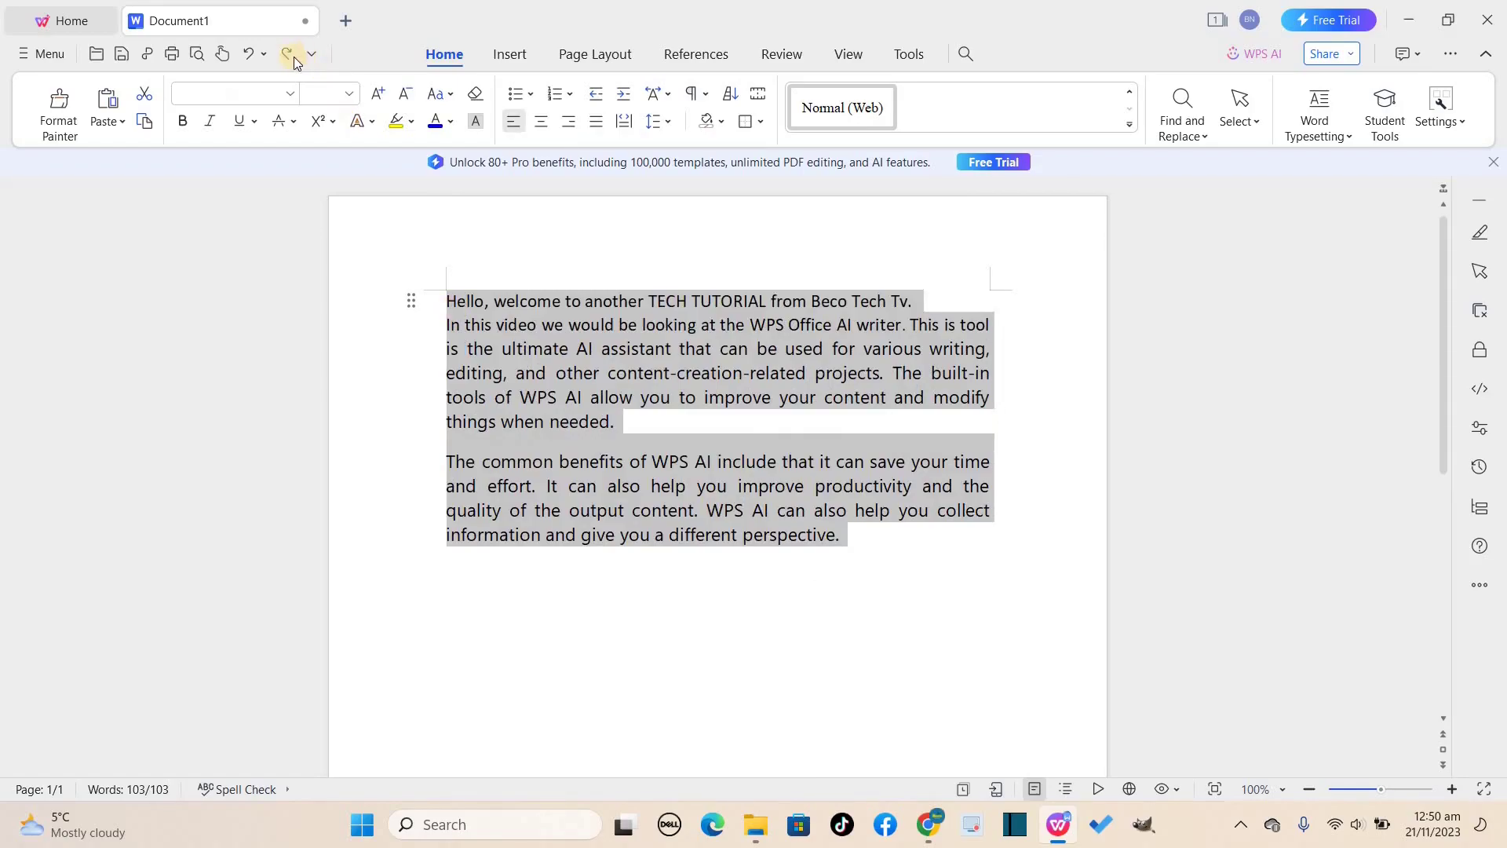
left_click(289, 55)
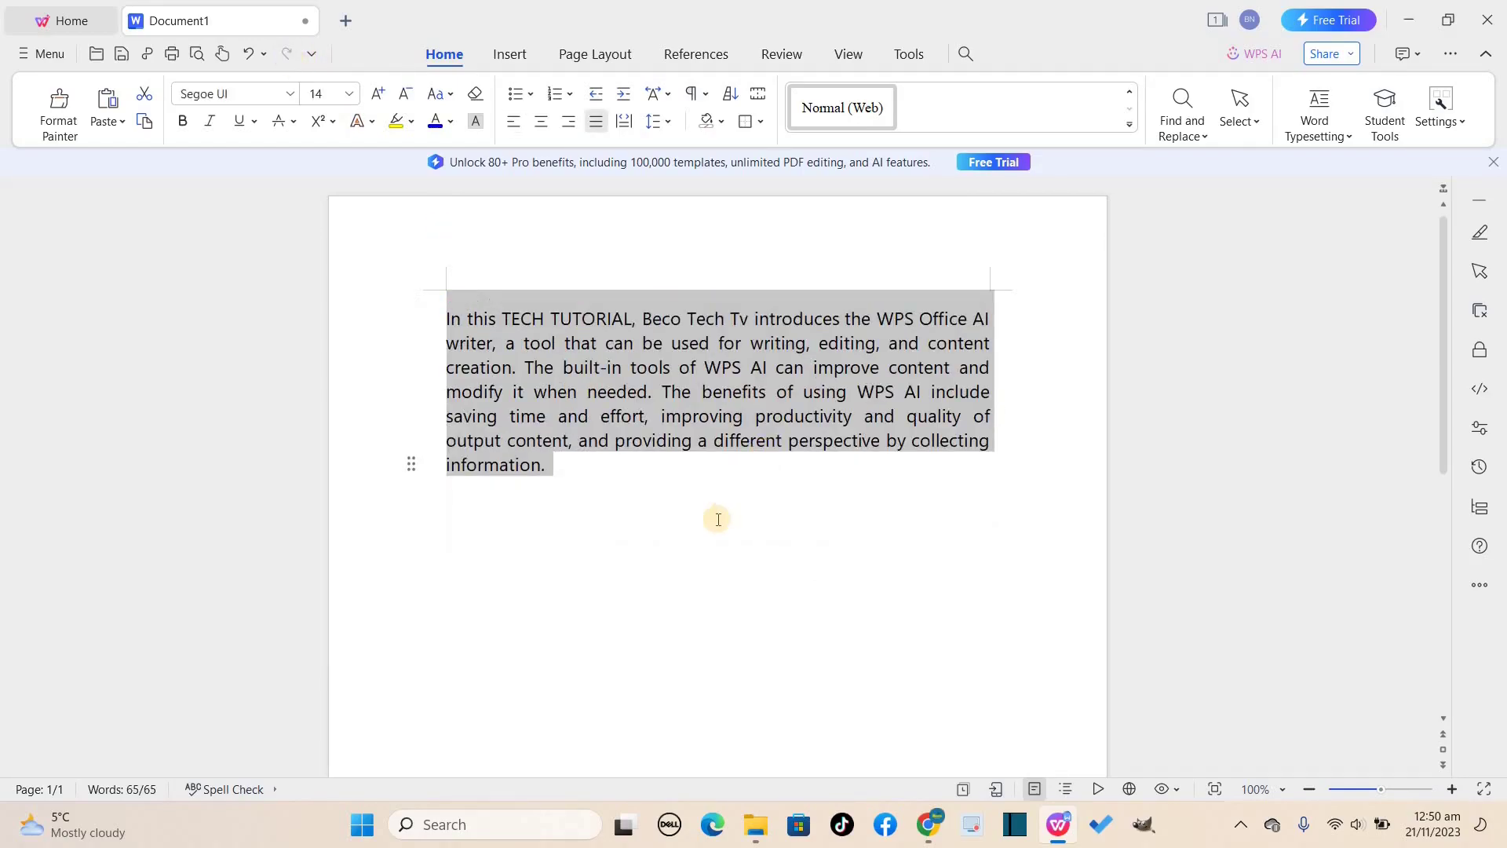
left_click(569, 471)
triple_click(431, 320)
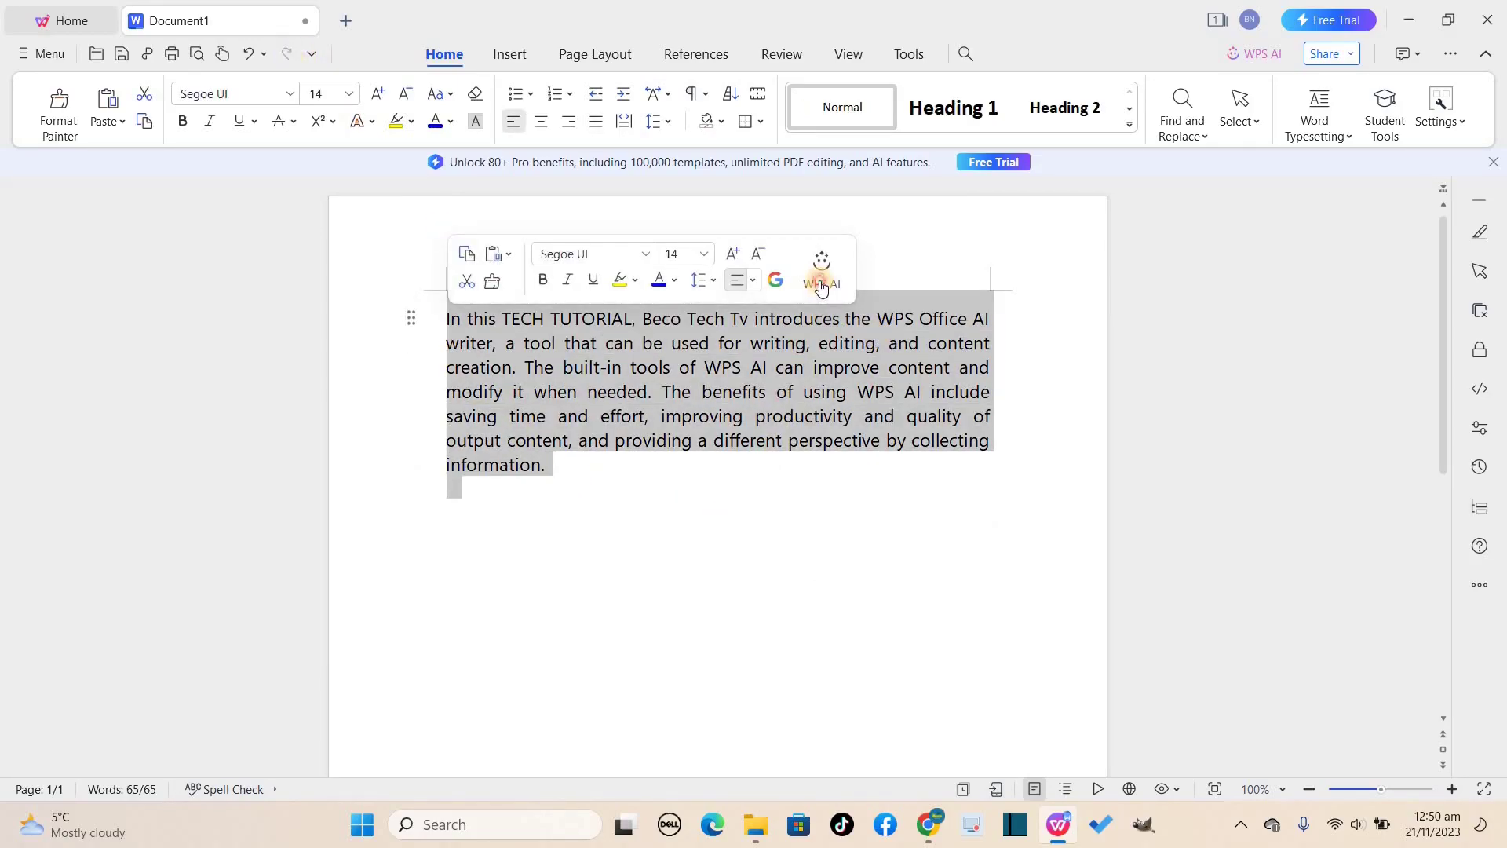
left_click(821, 267)
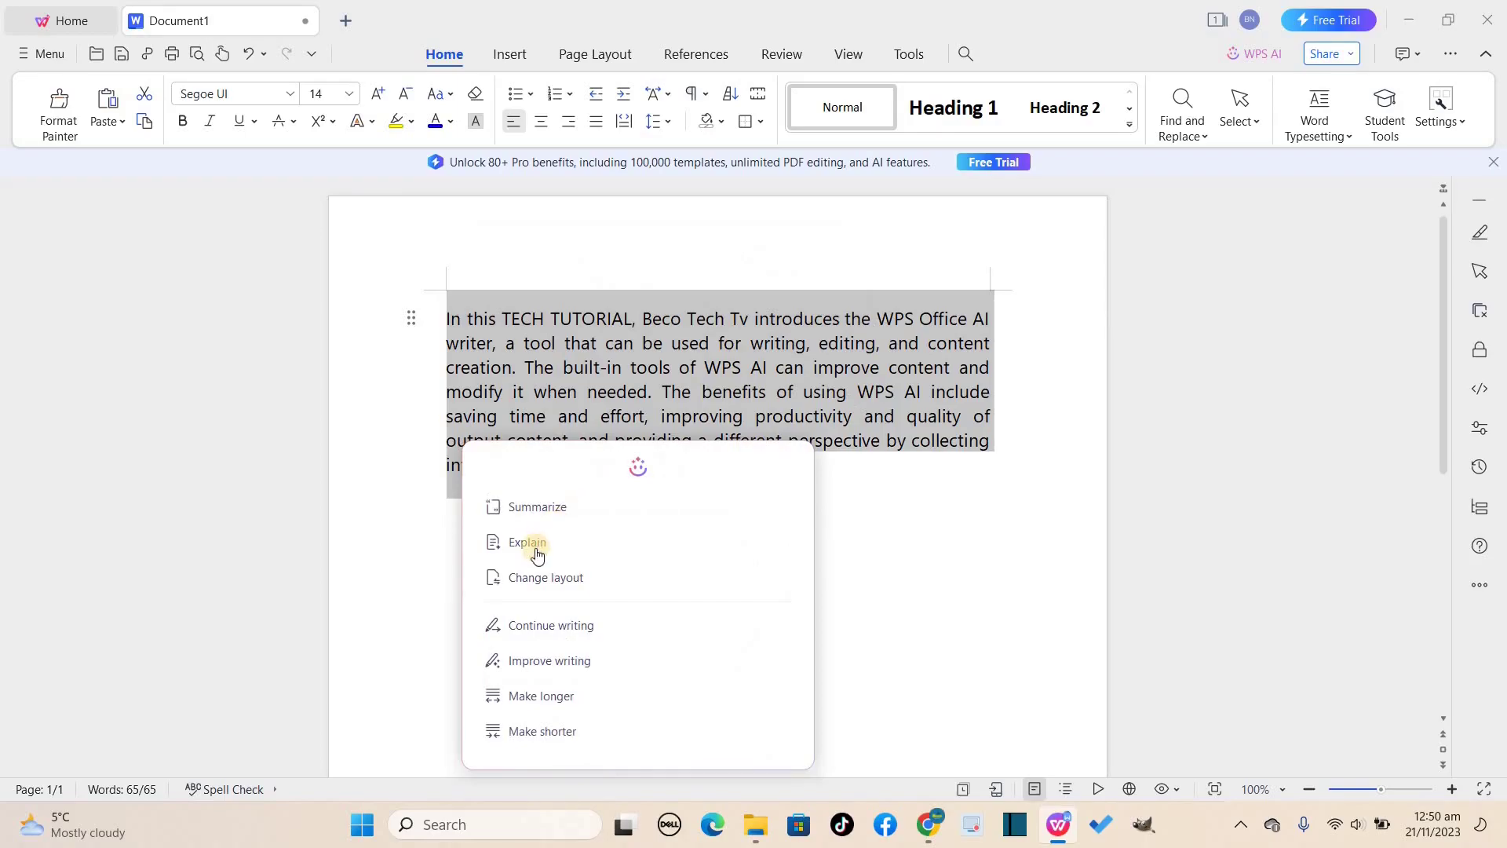
left_click(581, 698)
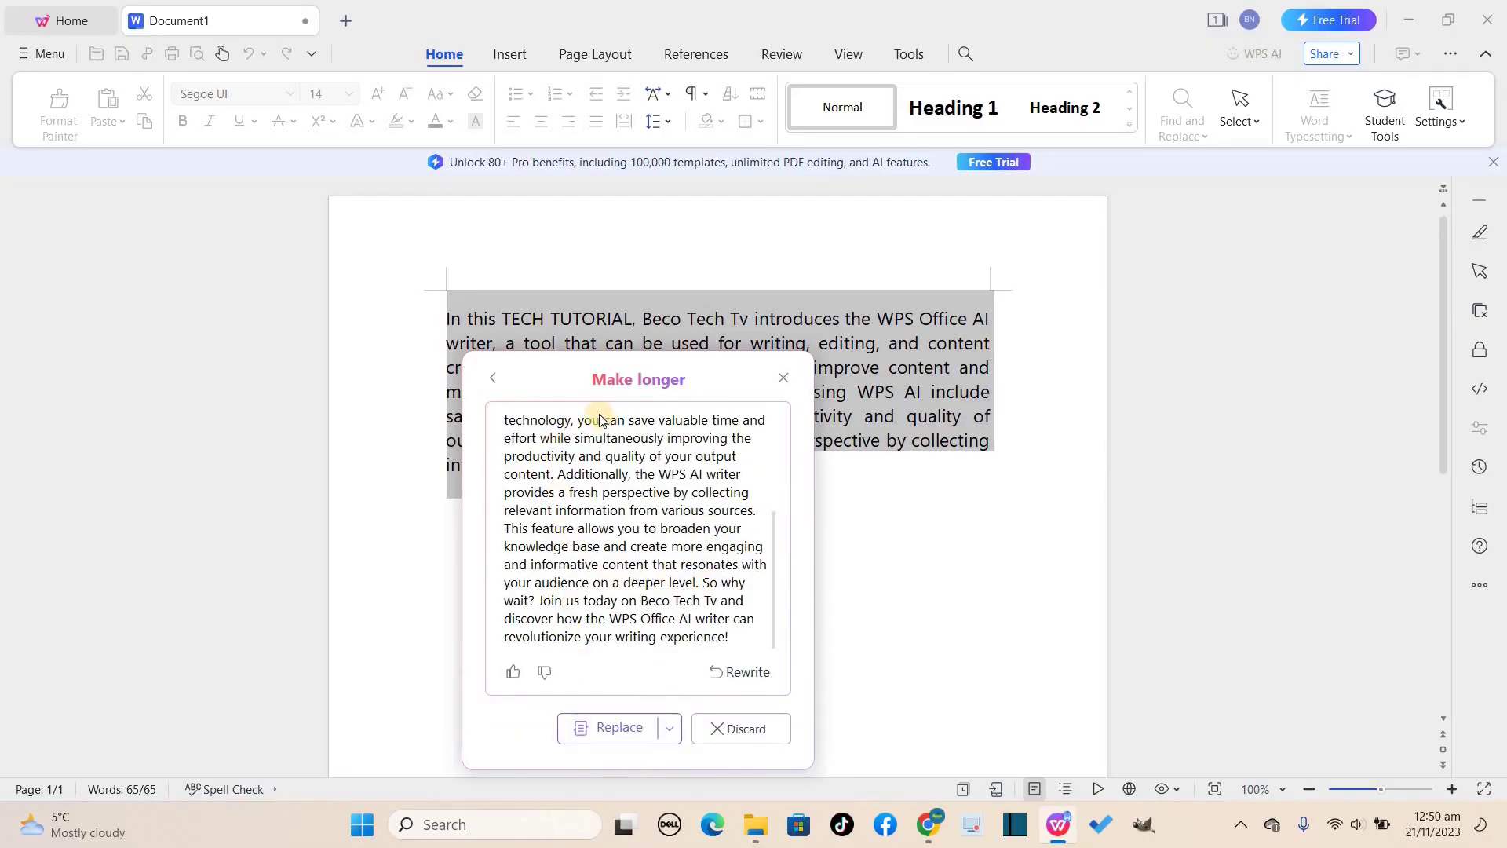
left_click(620, 727)
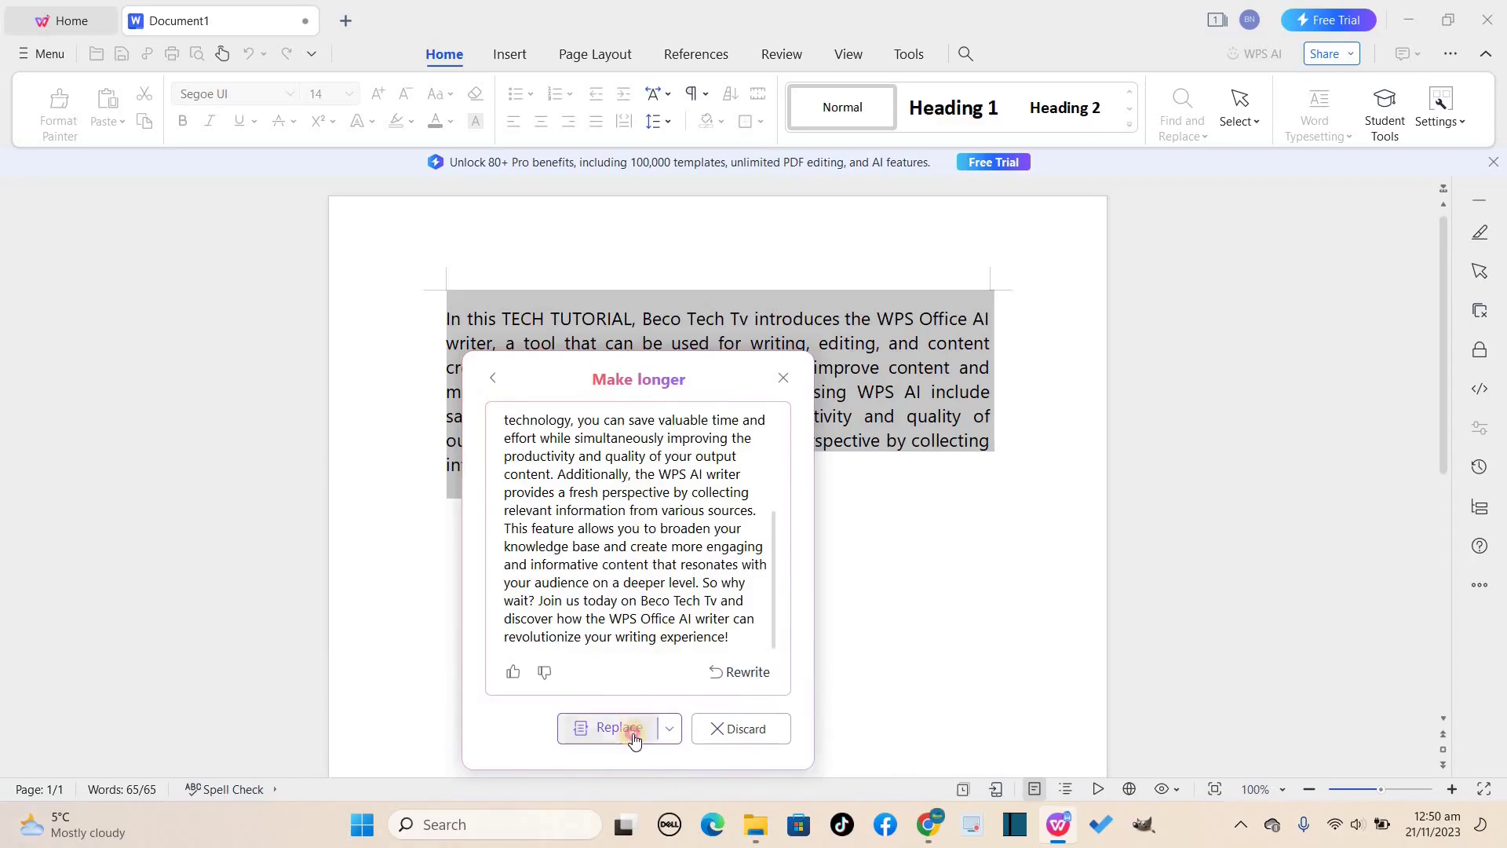
key("ctrl+z")
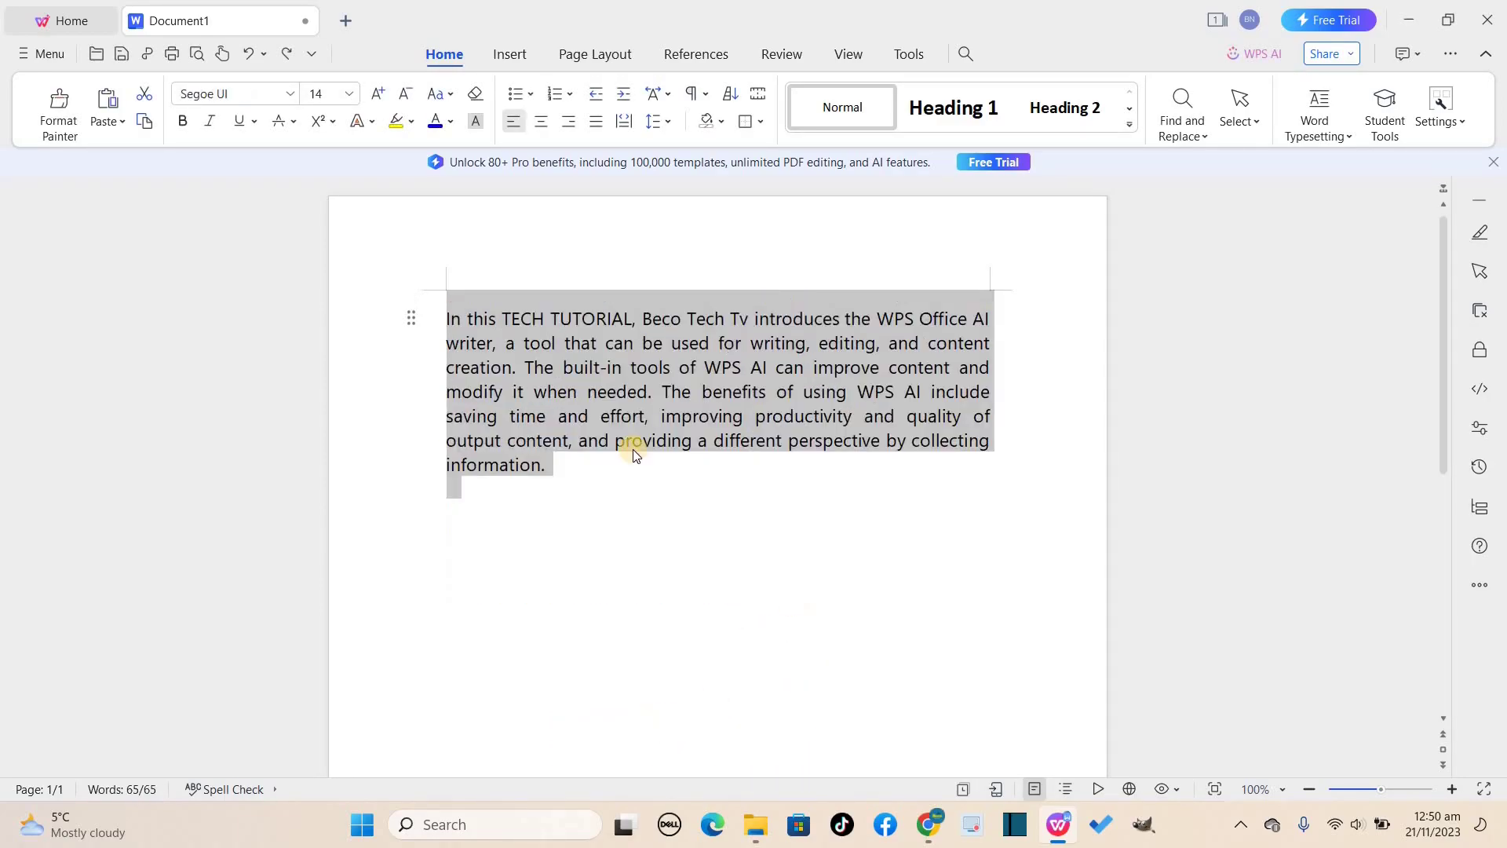
key("ctrl+y")
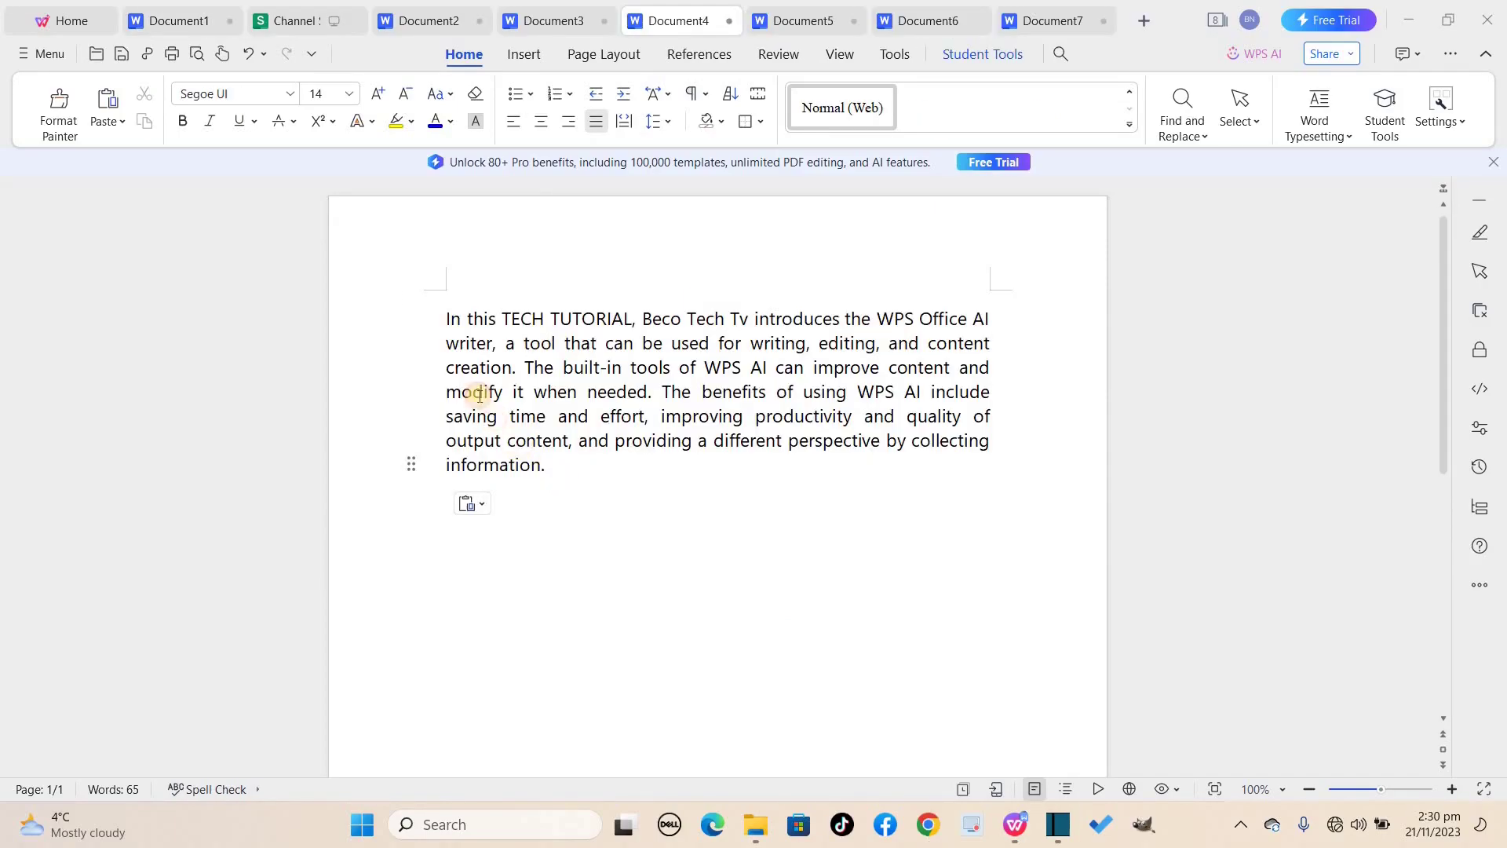
- Generate a WPS AI Explain version of the summary paragraph, review it, then discard it
left_click_drag(550, 465, 446, 317)
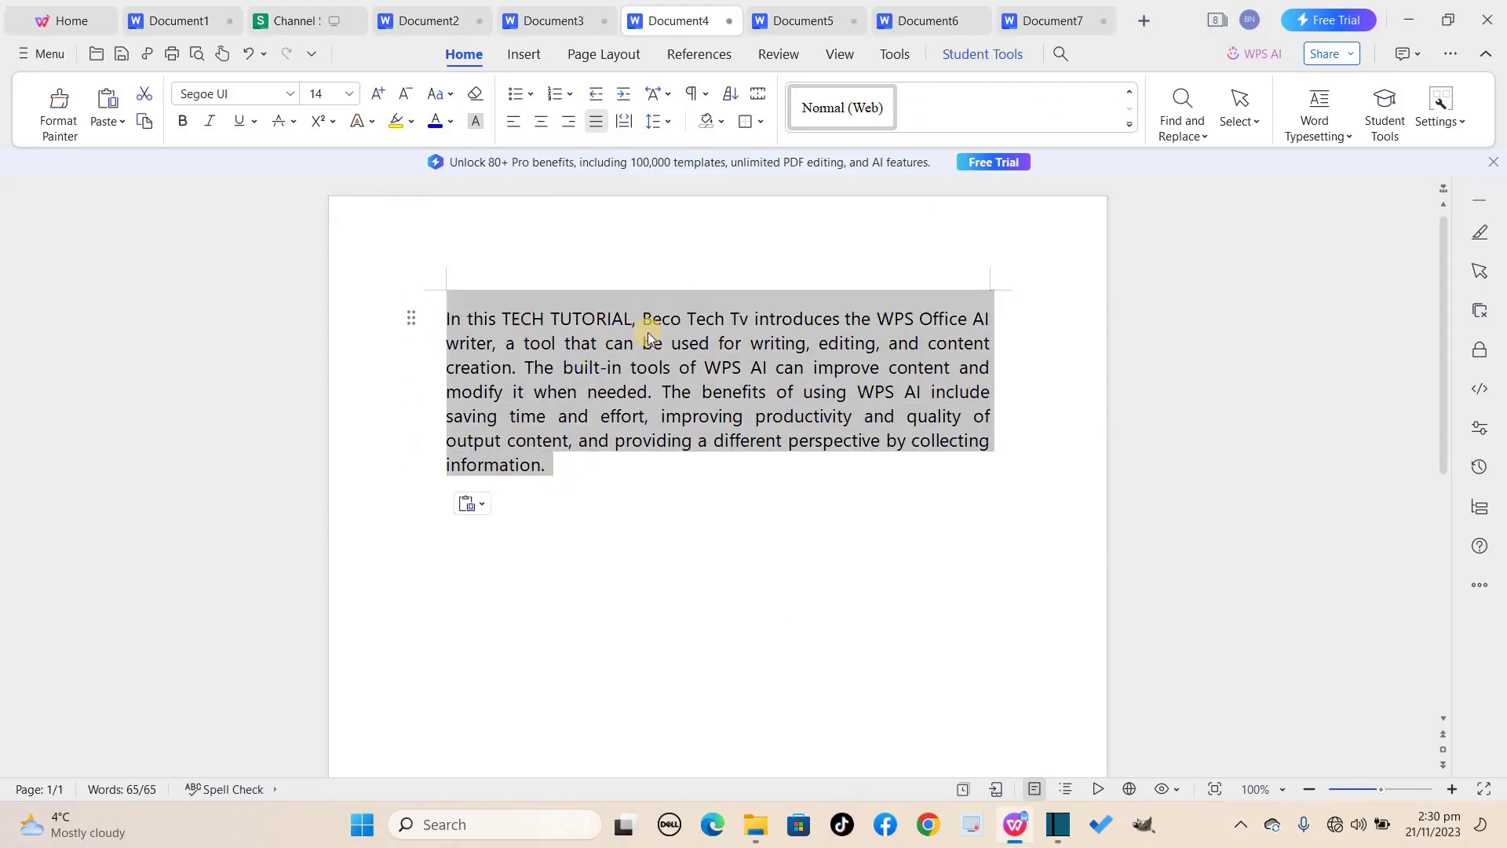
left_click(824, 286)
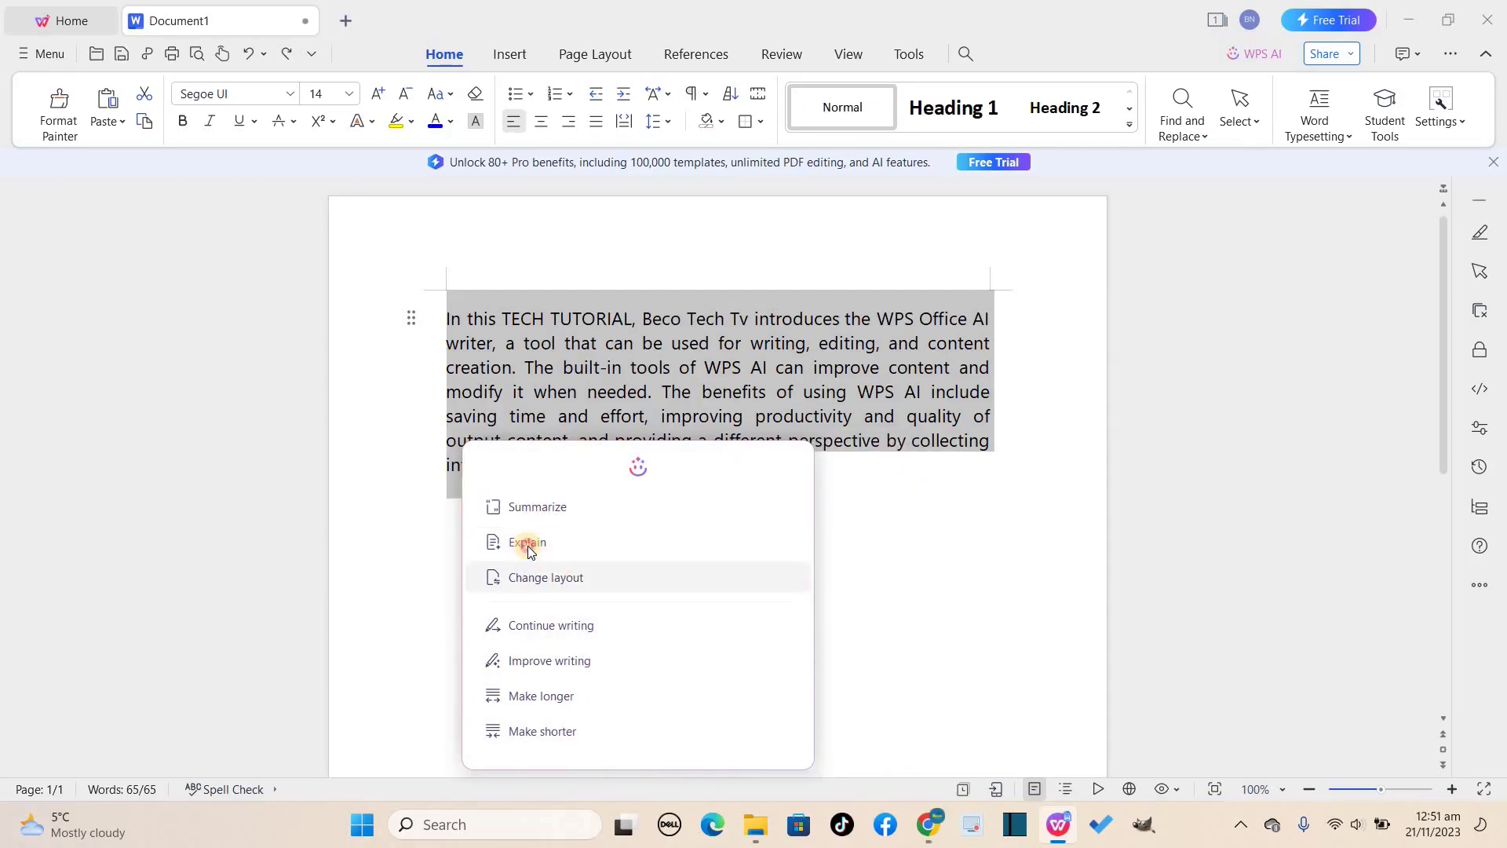
left_click(526, 542)
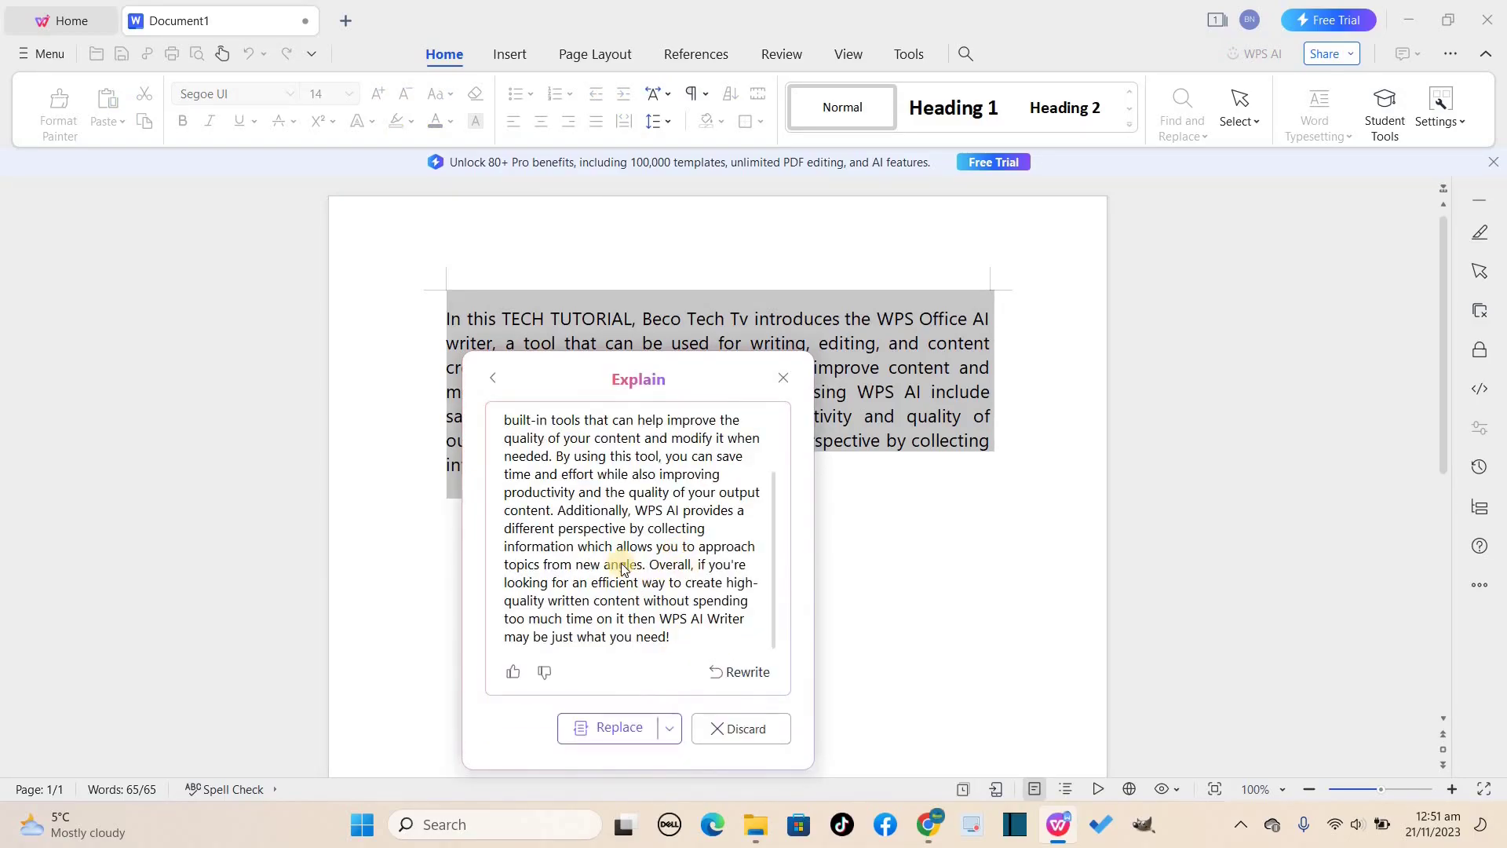
scroll(575, 522, "up", 2)
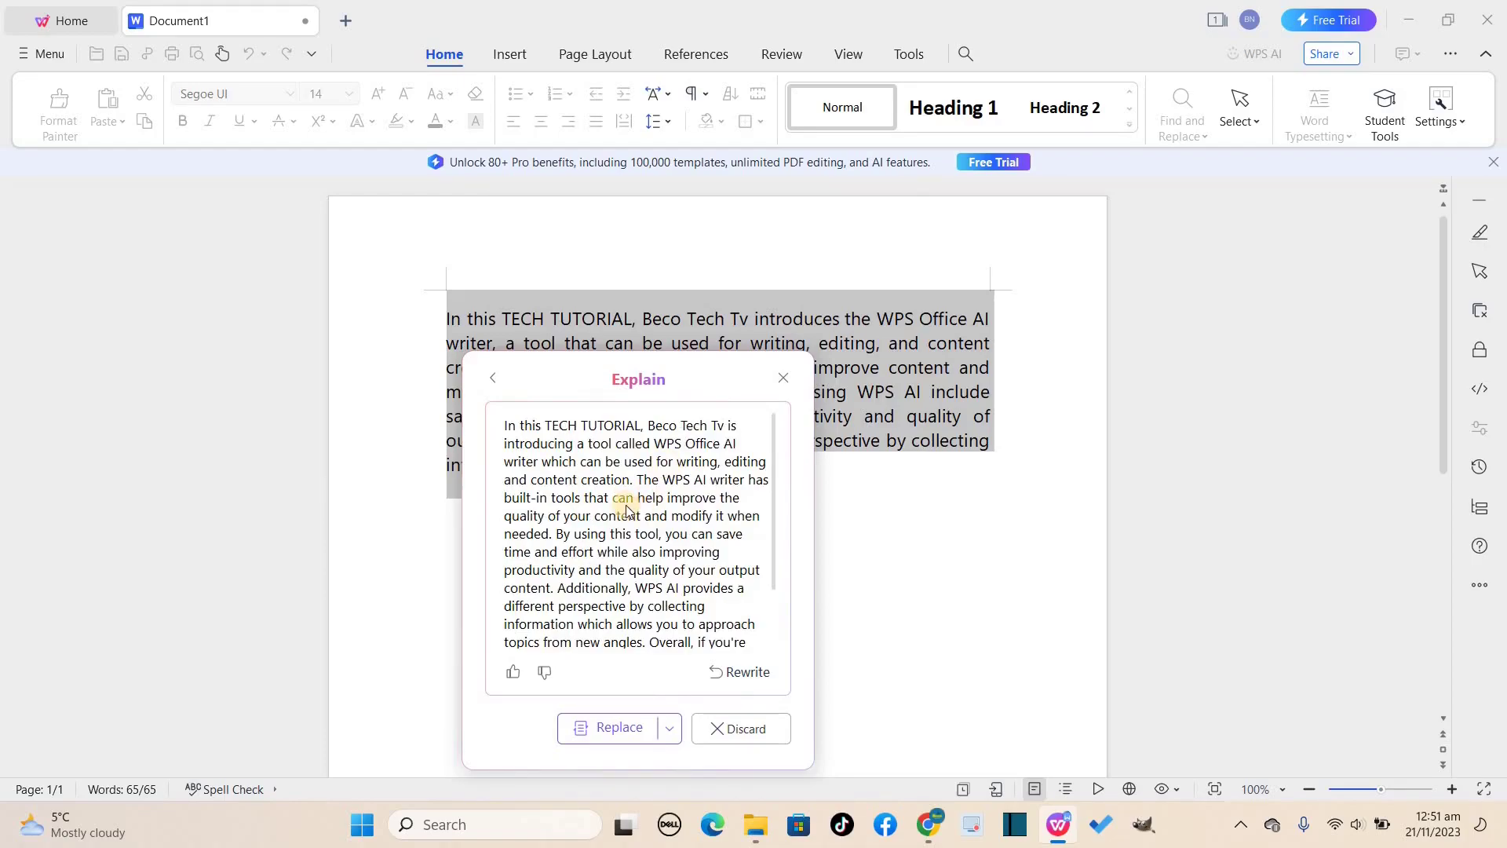
scroll(802, 559, "down", 3)
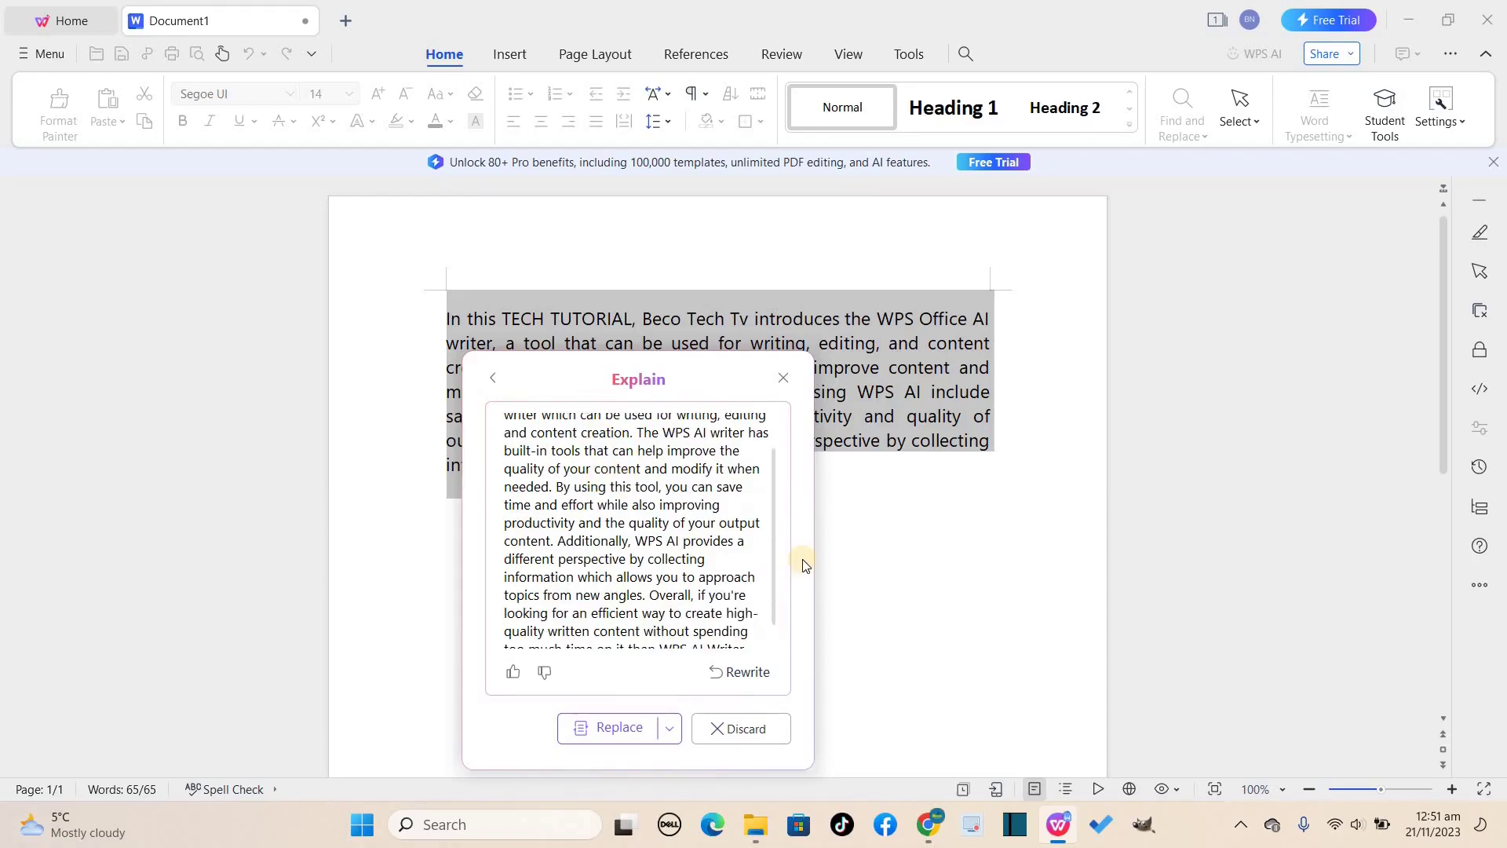
left_click(734, 729)
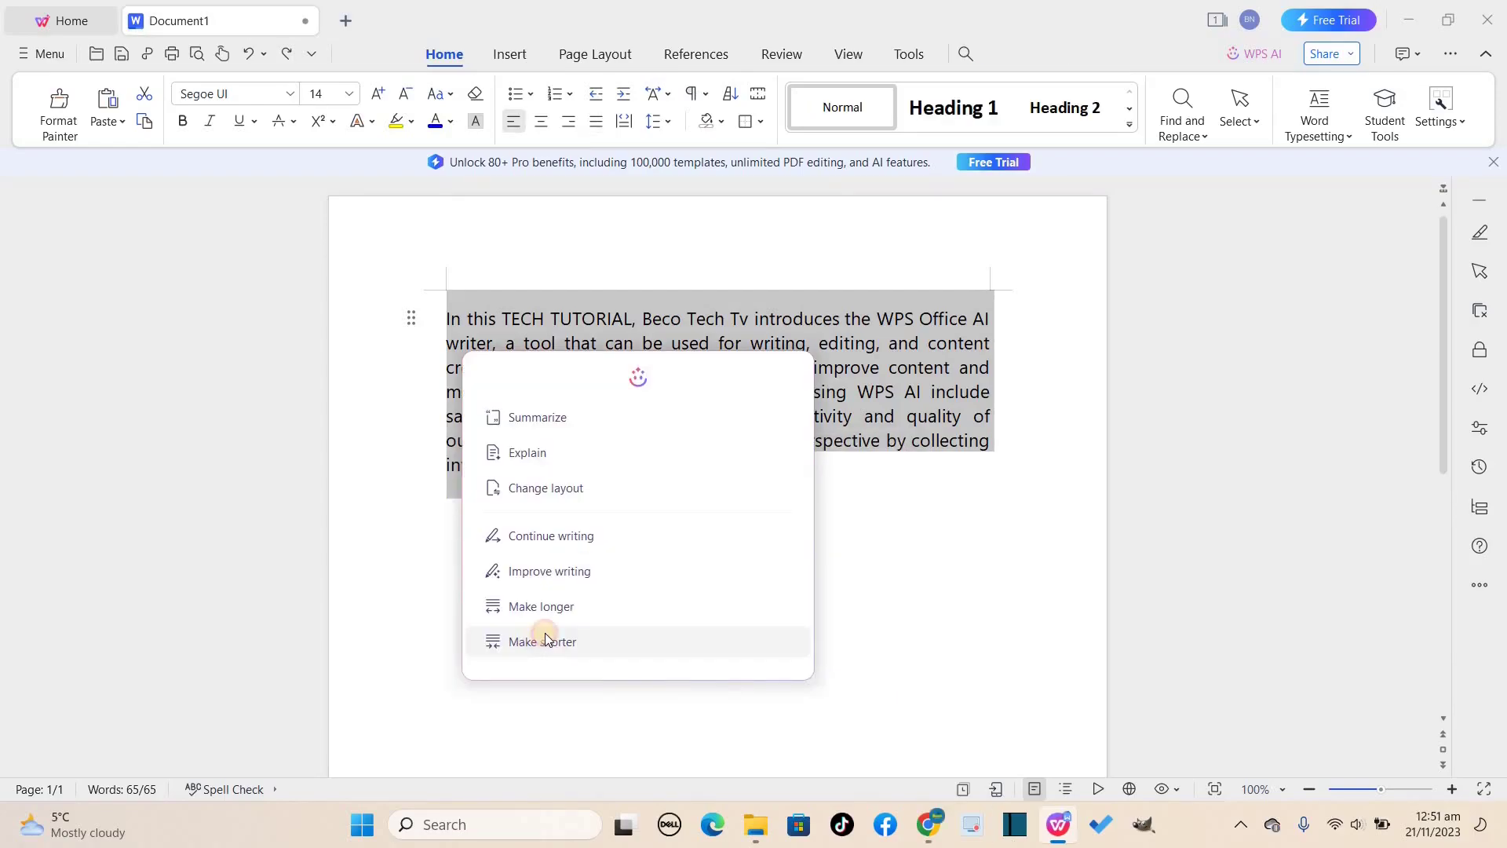
- Replace the 65-word paragraph with WPS AI's 34-word Make shorter version and deselect it
left_click(538, 639)
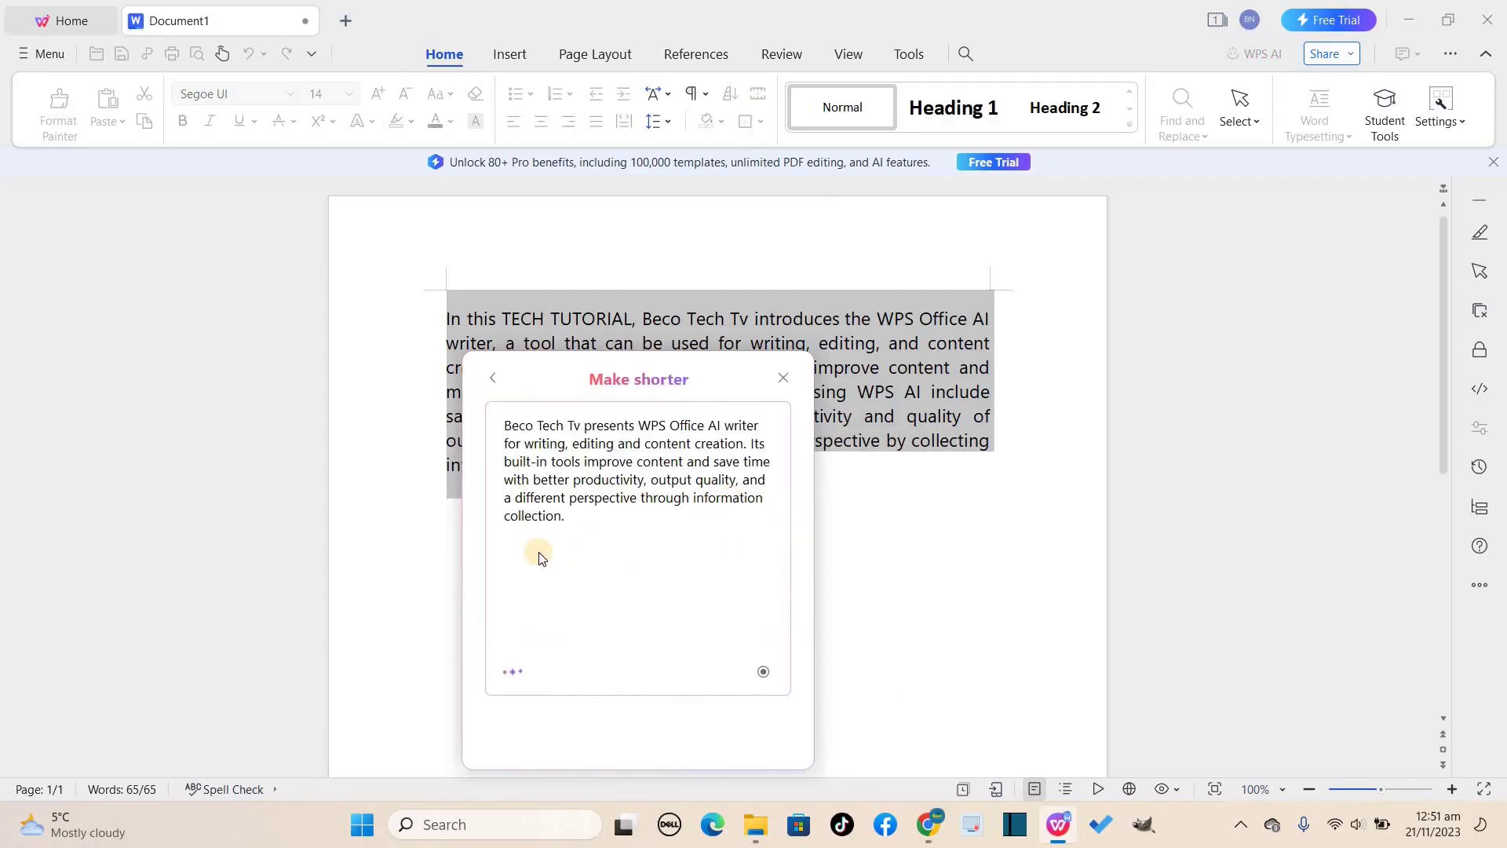
left_click(630, 729)
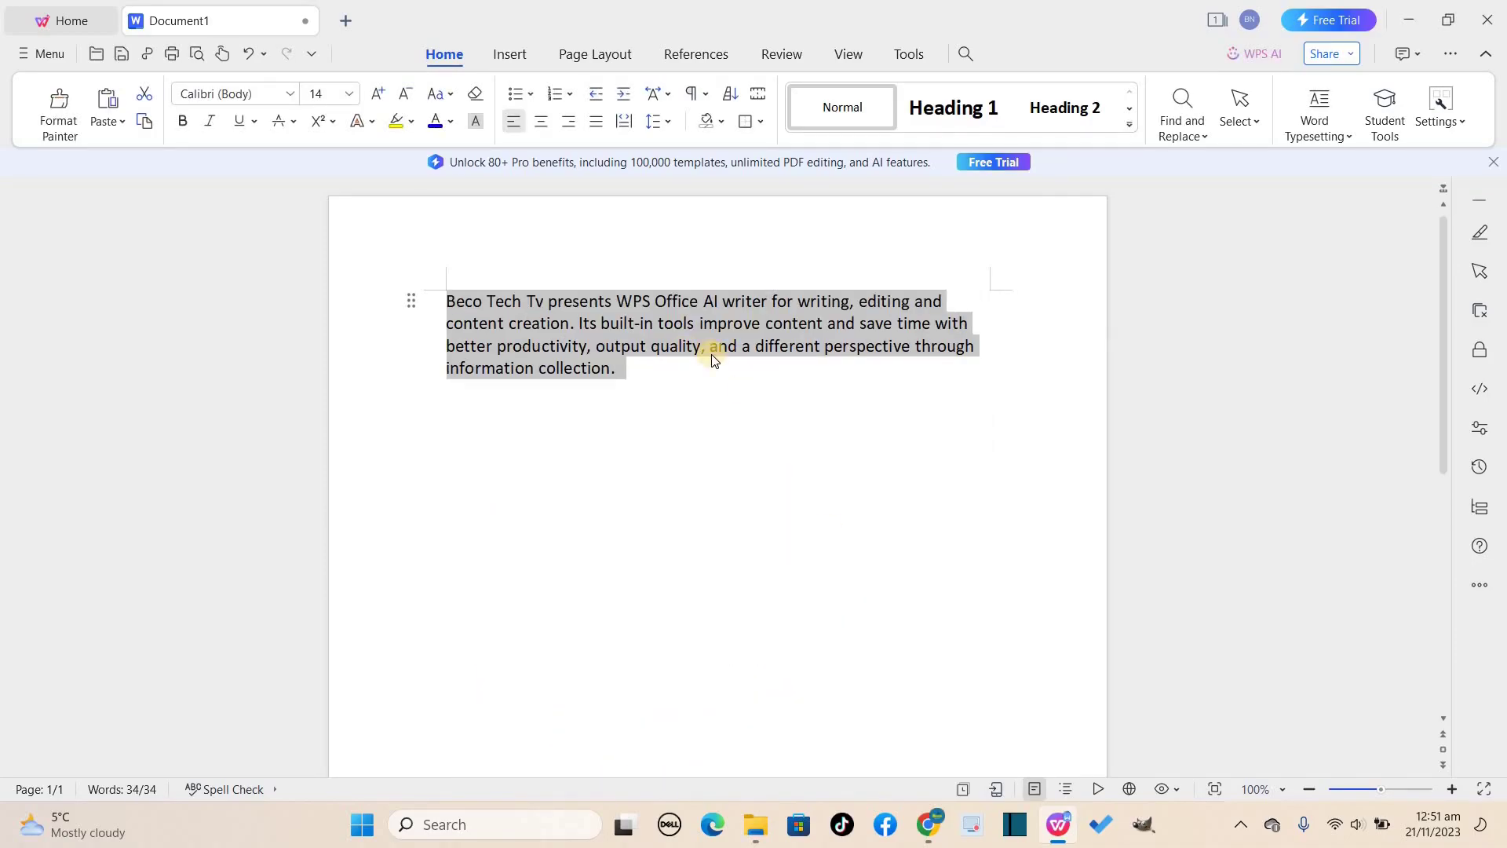
key("ctrl+z")
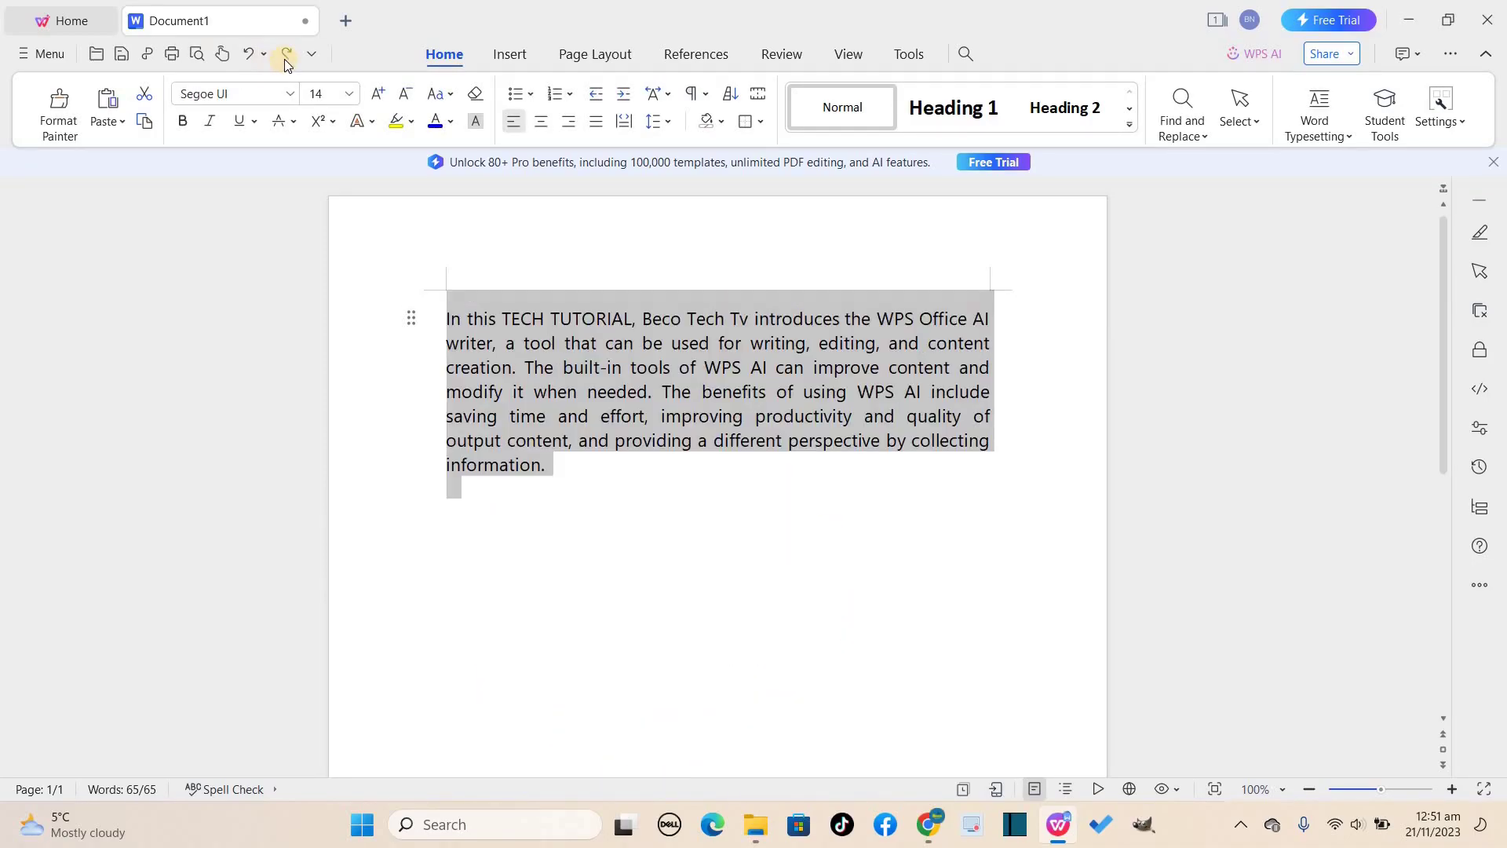
key("ctrl+y")
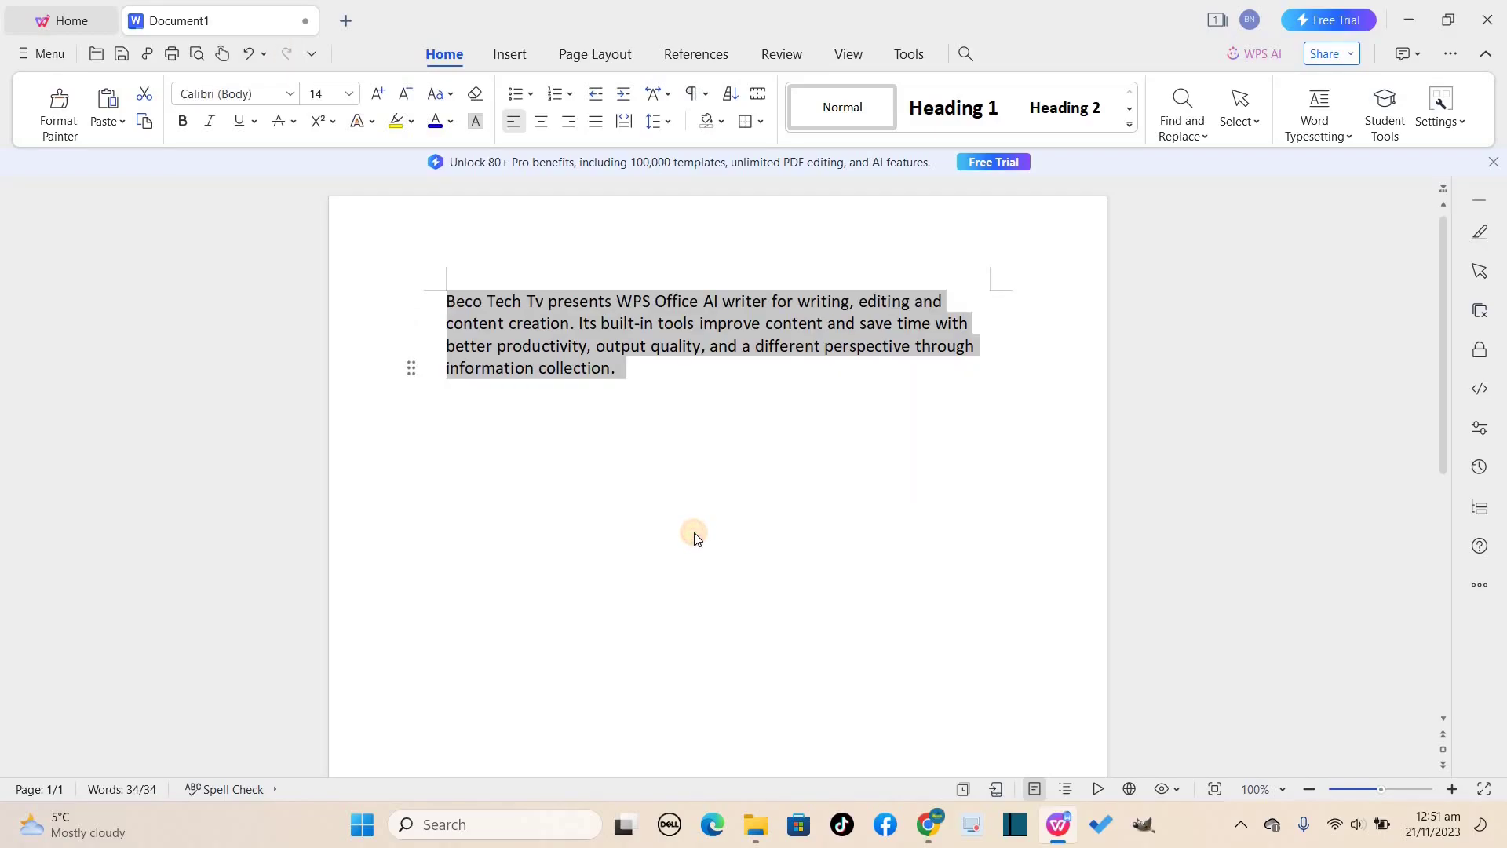
left_click(693, 532)
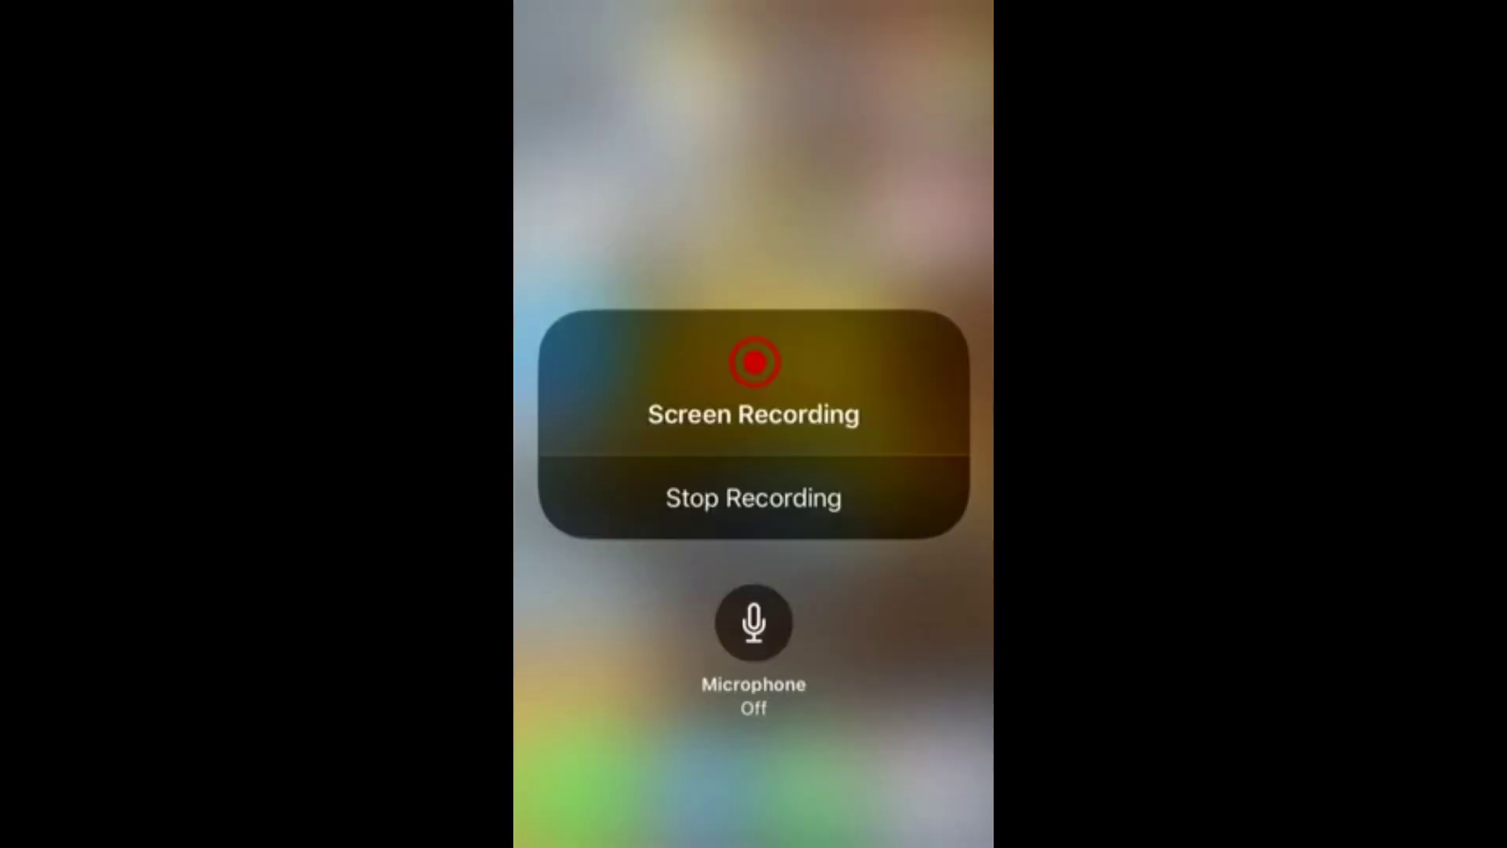
left_click(754, 624)
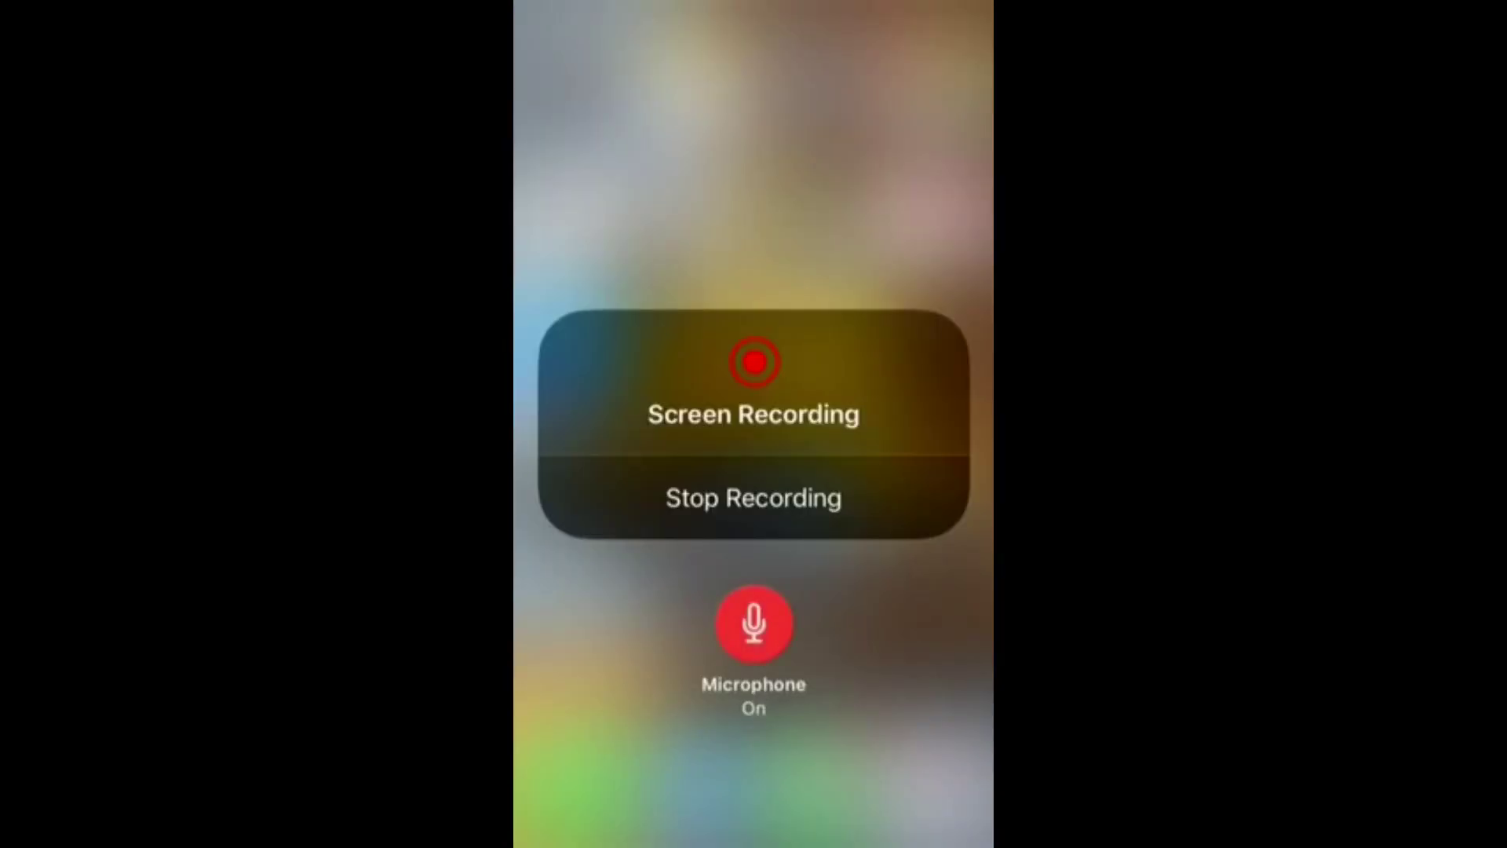